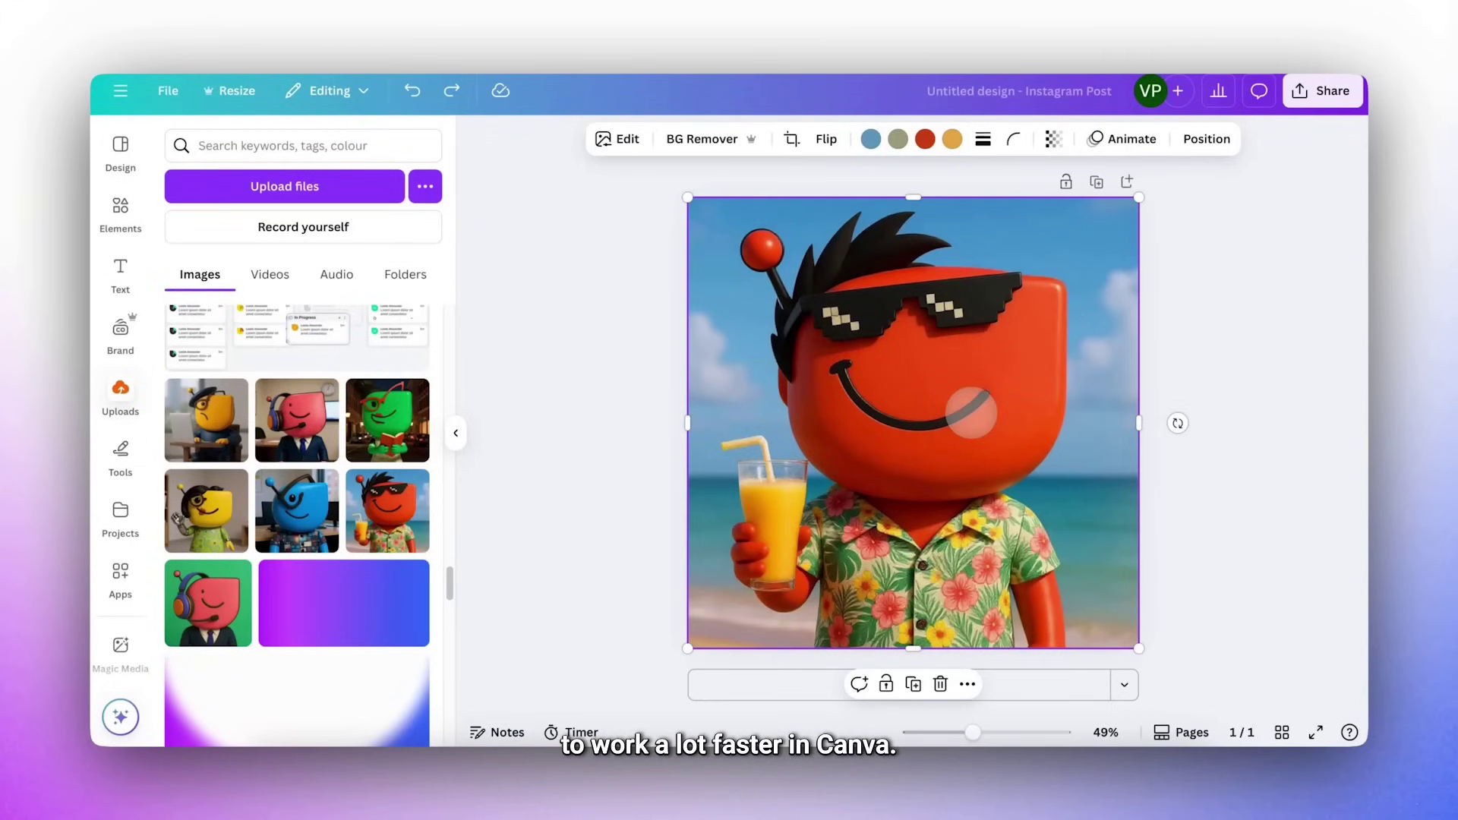
Step: Use Background Remover on the red character image to strip away the beach scene
key(slash)
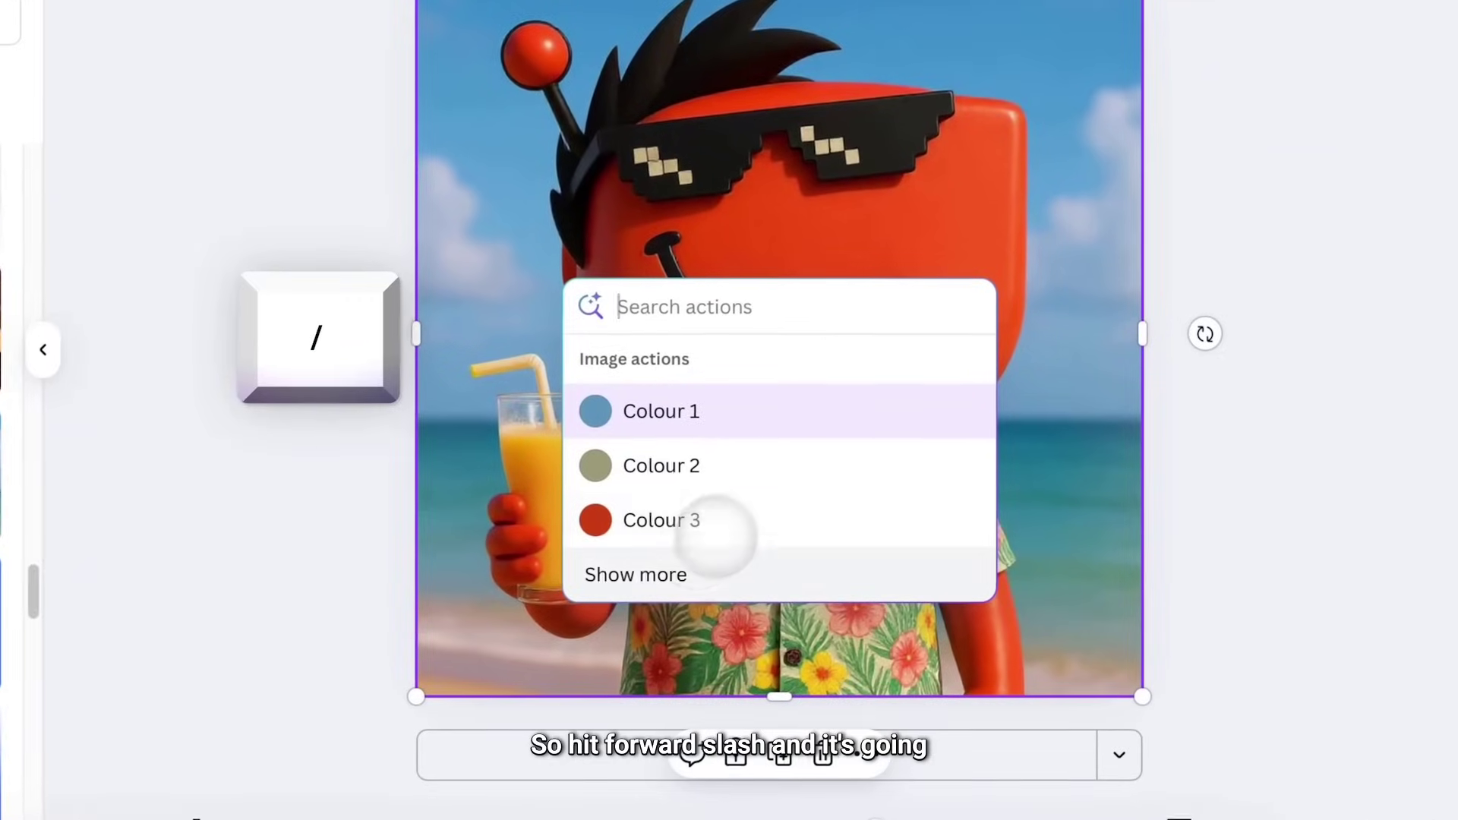
mouse_move(983, 390)
mouse_down()
mouse_move(986, 413)
mouse_move(976, 367)
mouse_up()
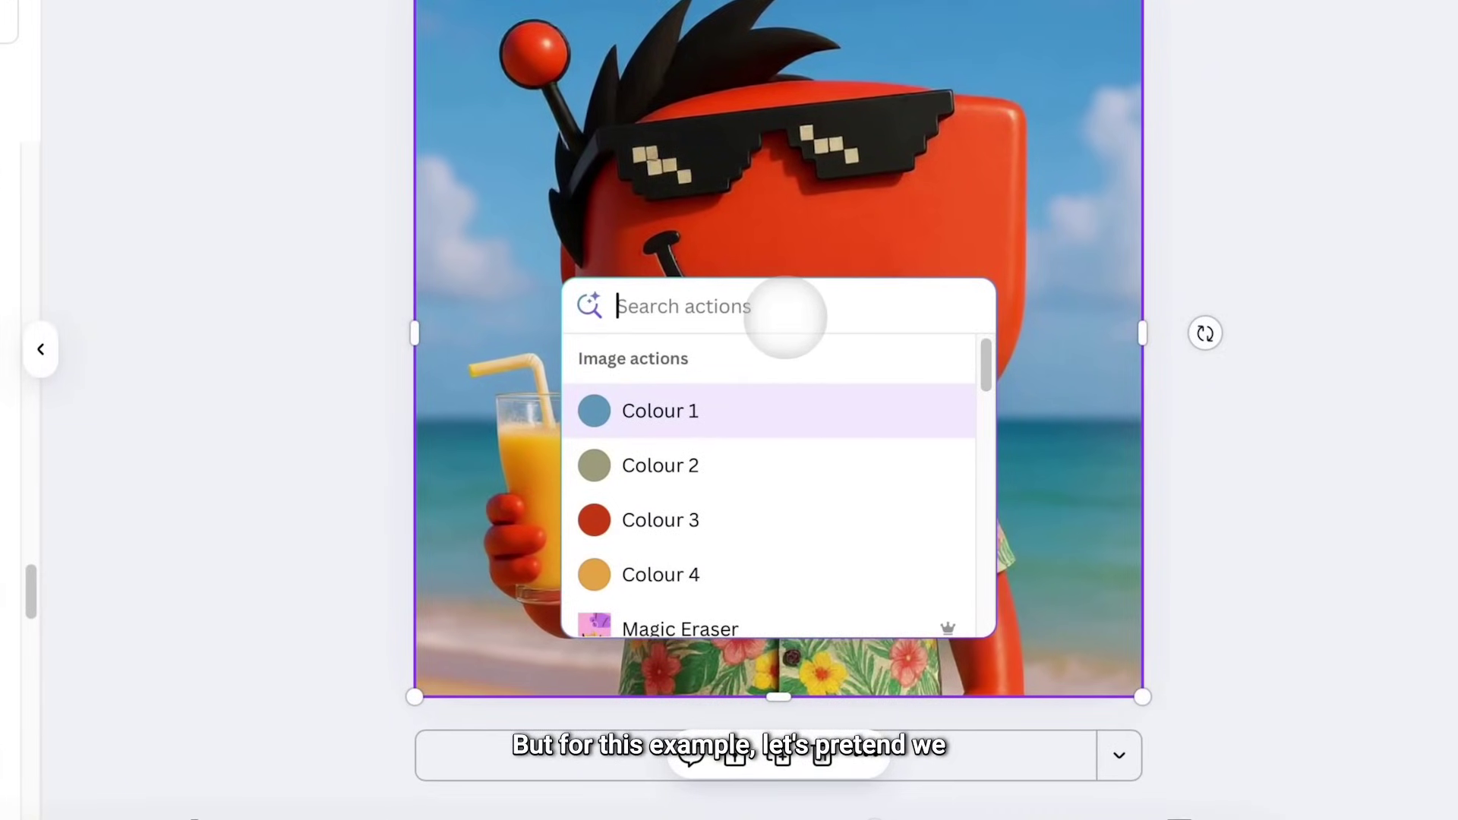
text(background)
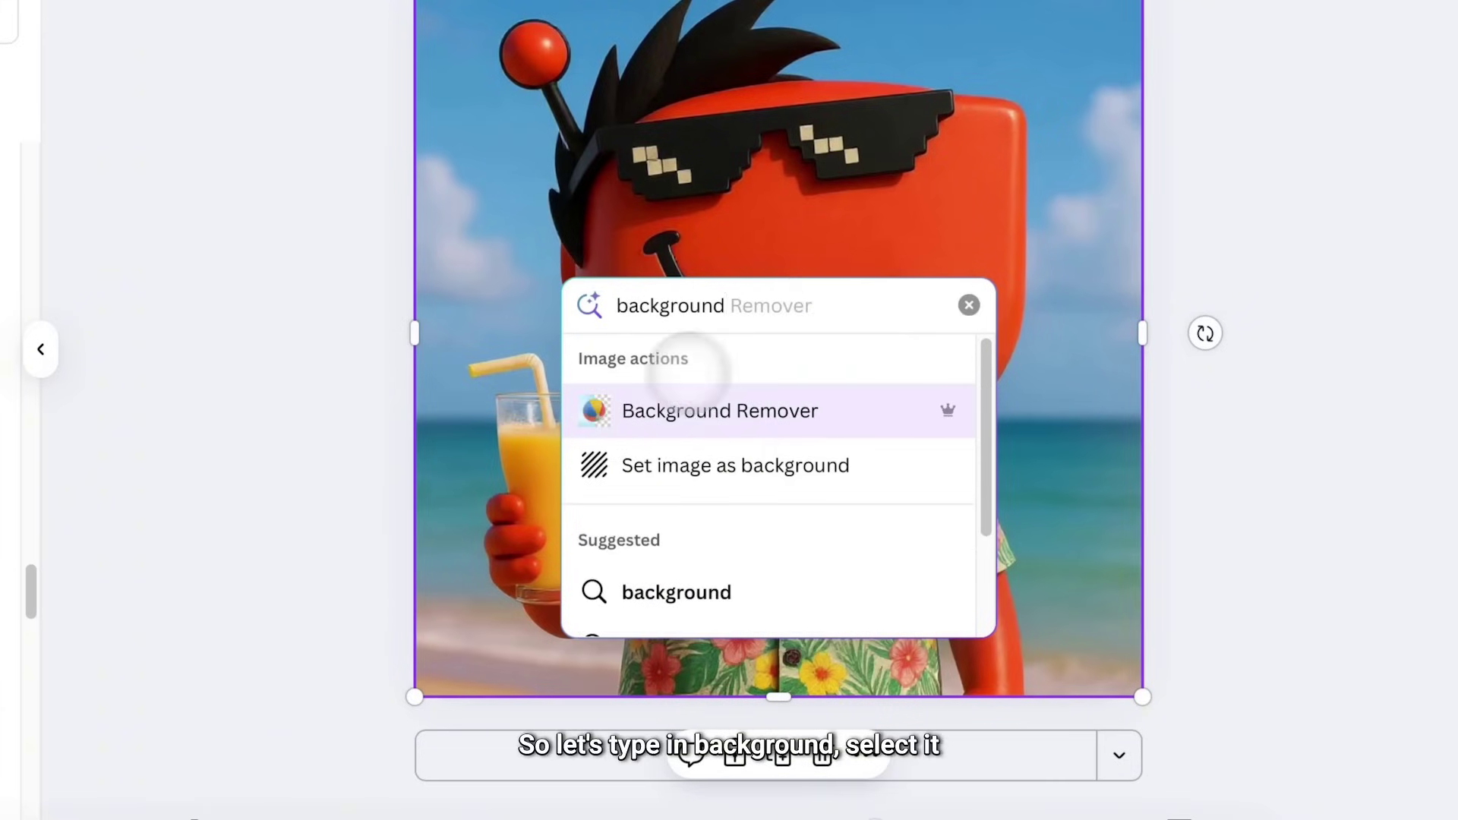
click(723, 410)
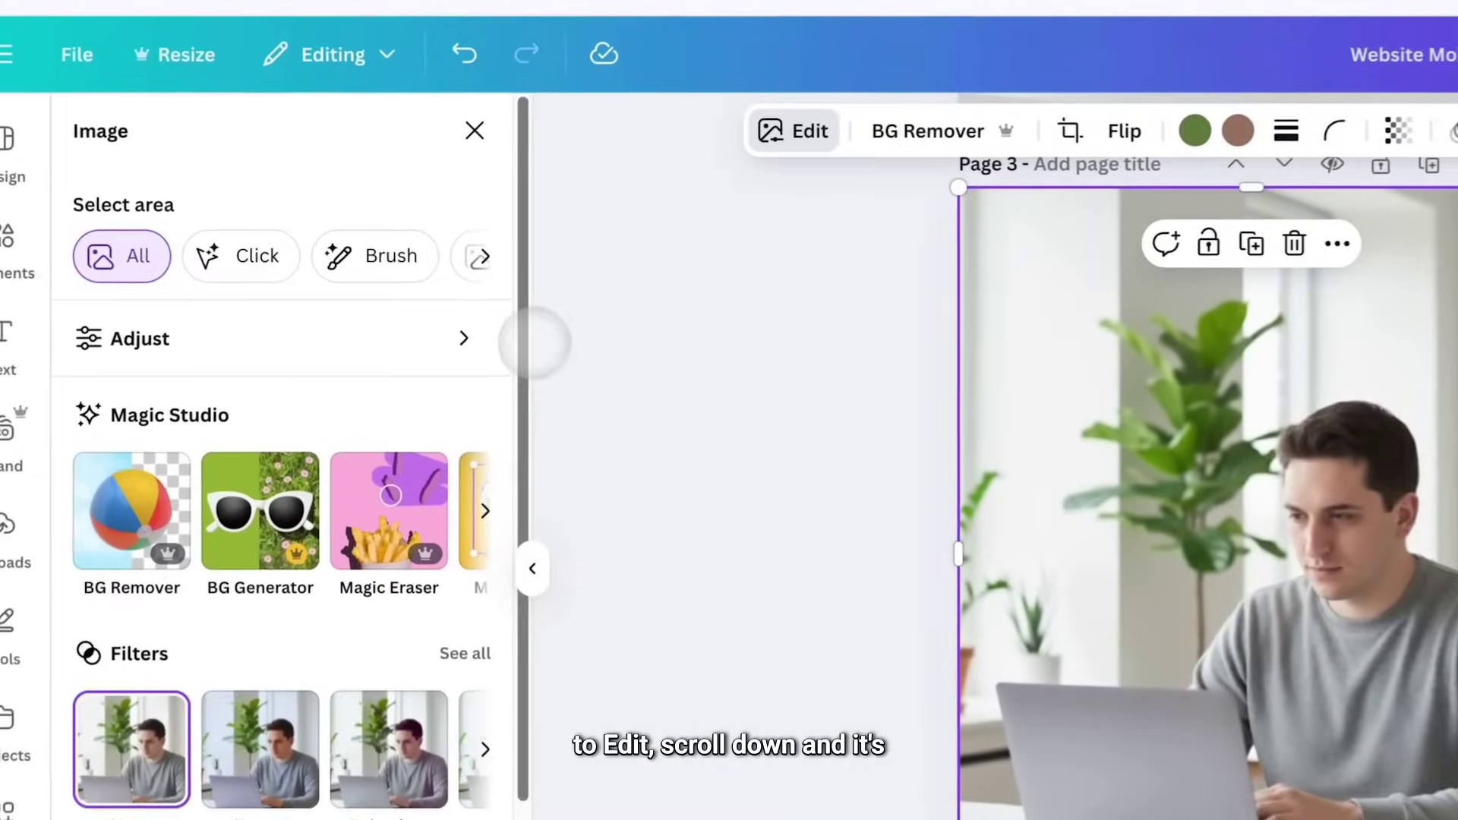
Step: Upscale the laptop photo 16x with Image Upscaler and compare before and after with the slider
scroll(453, 401, down, 5)
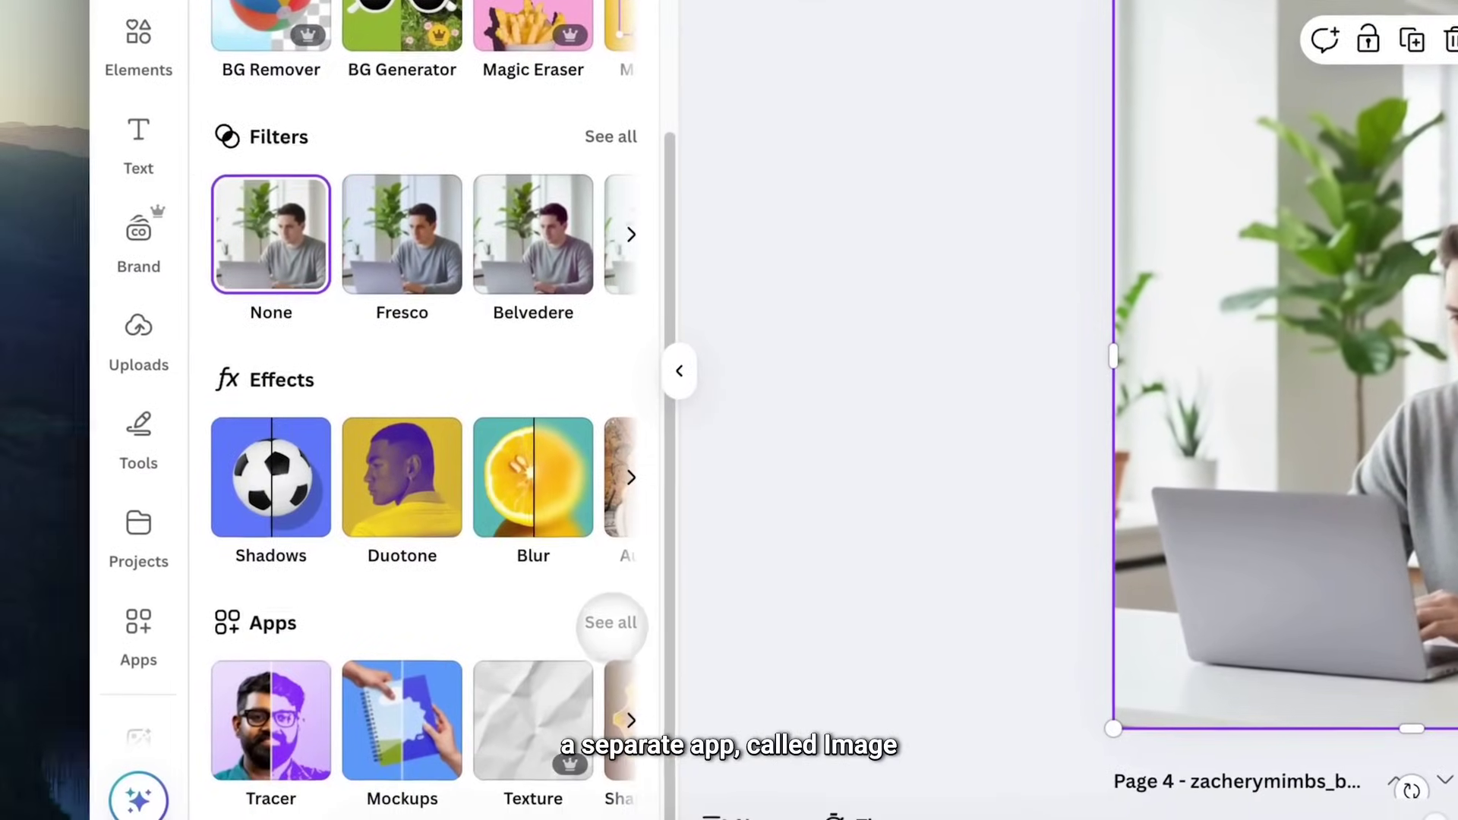
scroll(578, 638, down, 8)
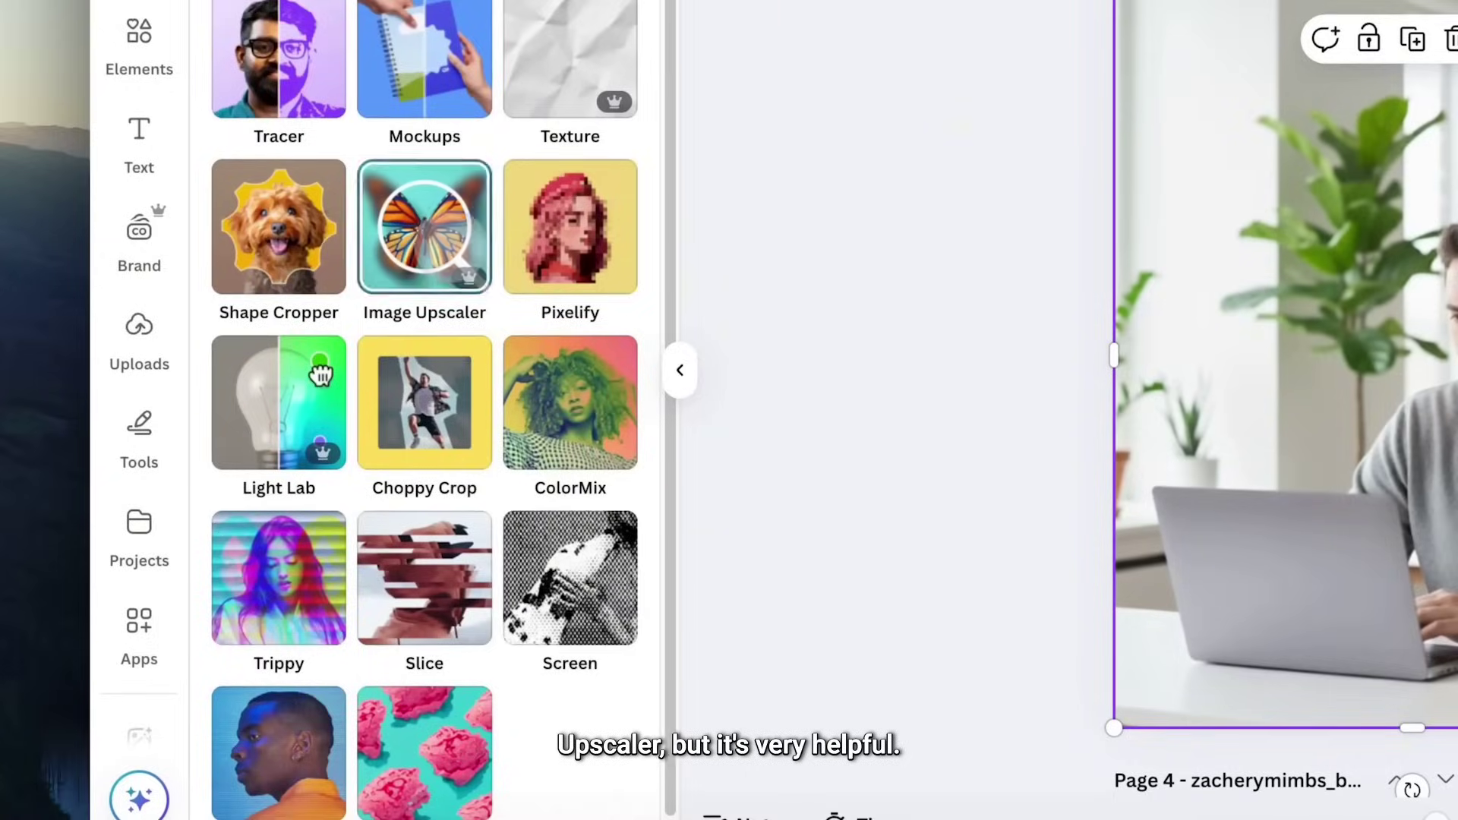
click(448, 288)
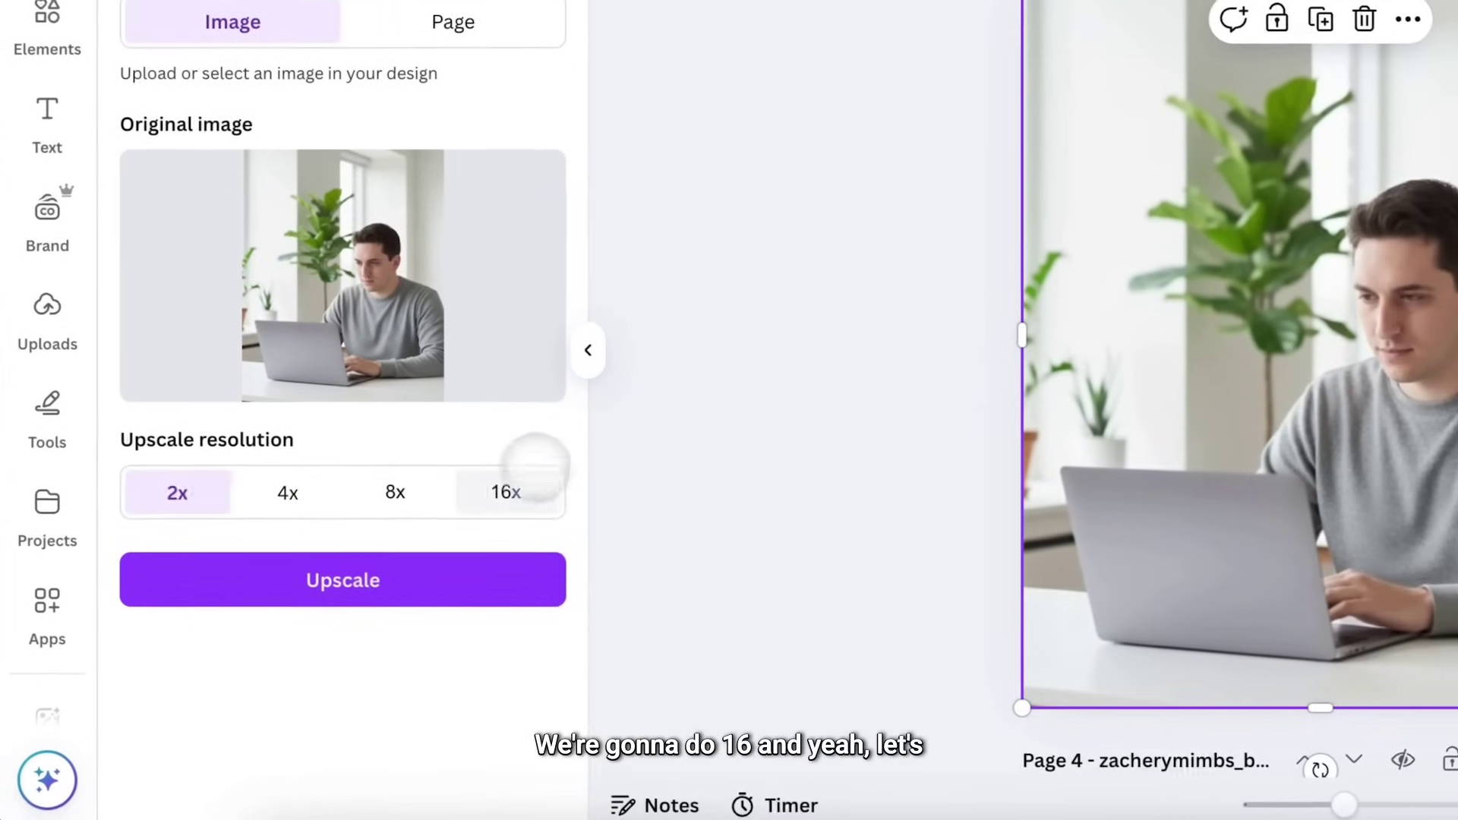
click(598, 512)
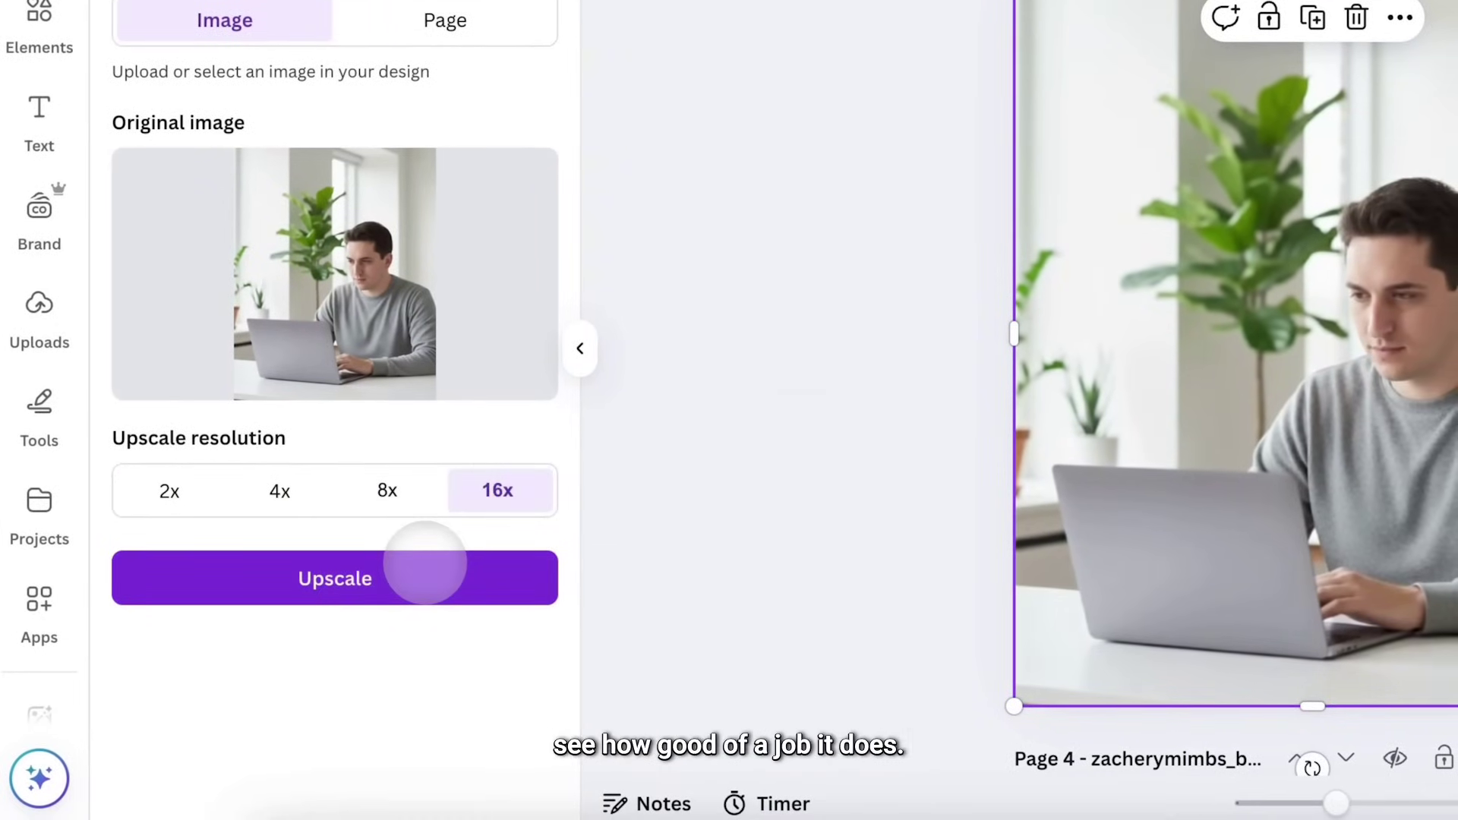
click(419, 575)
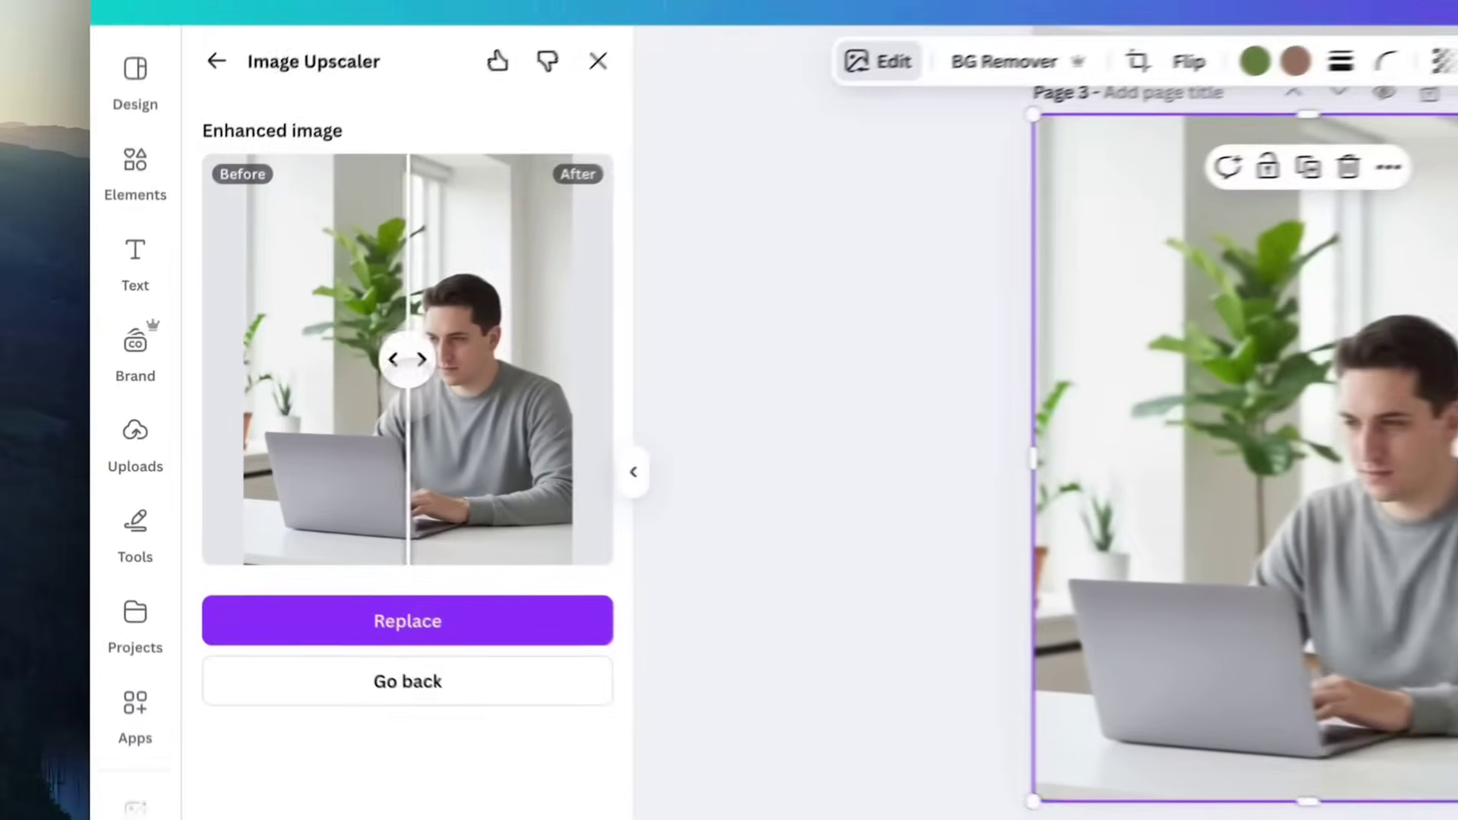
drag(304, 374, 403, 374)
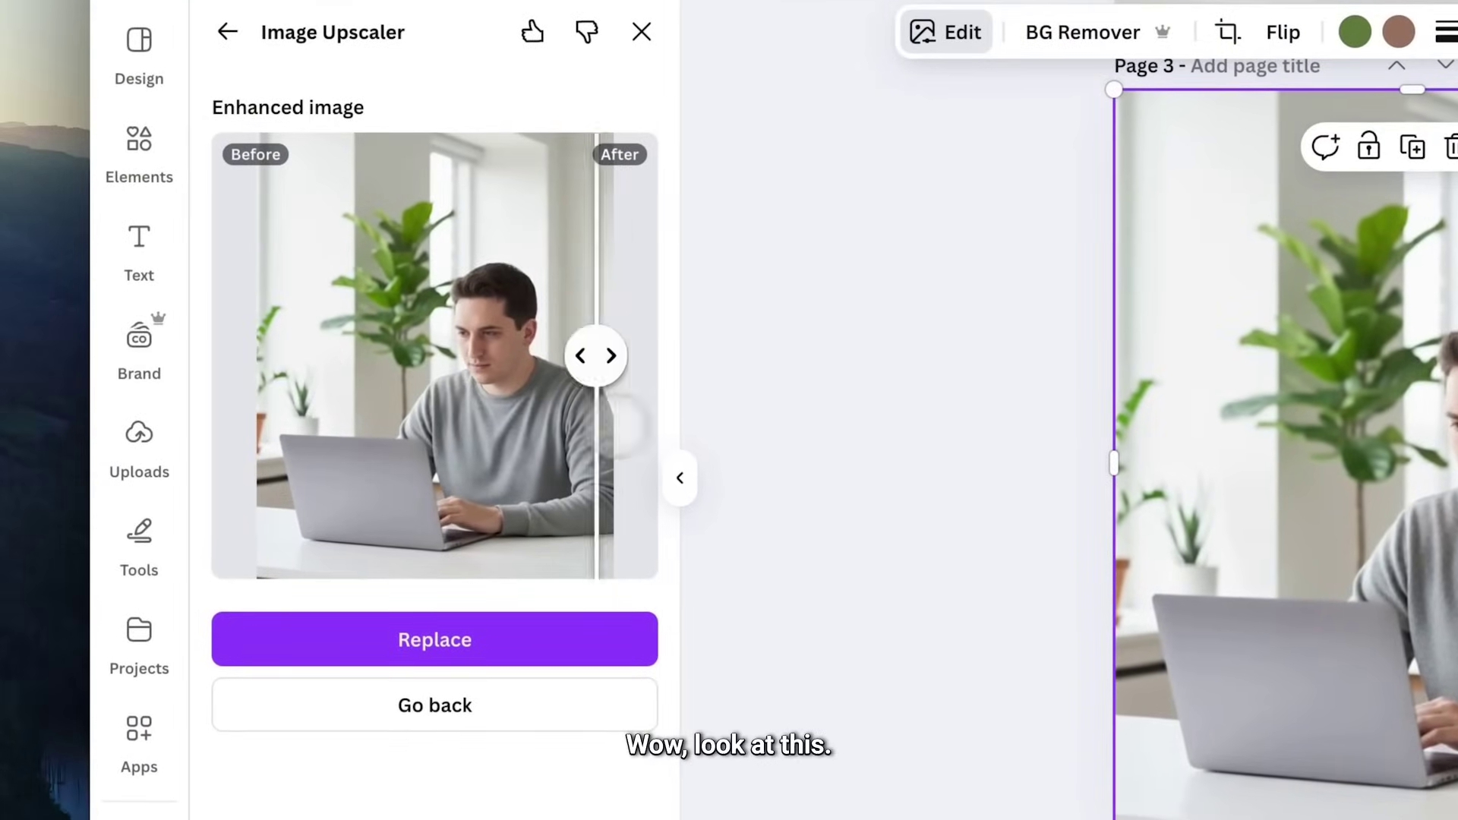
drag(596, 356, 504, 355)
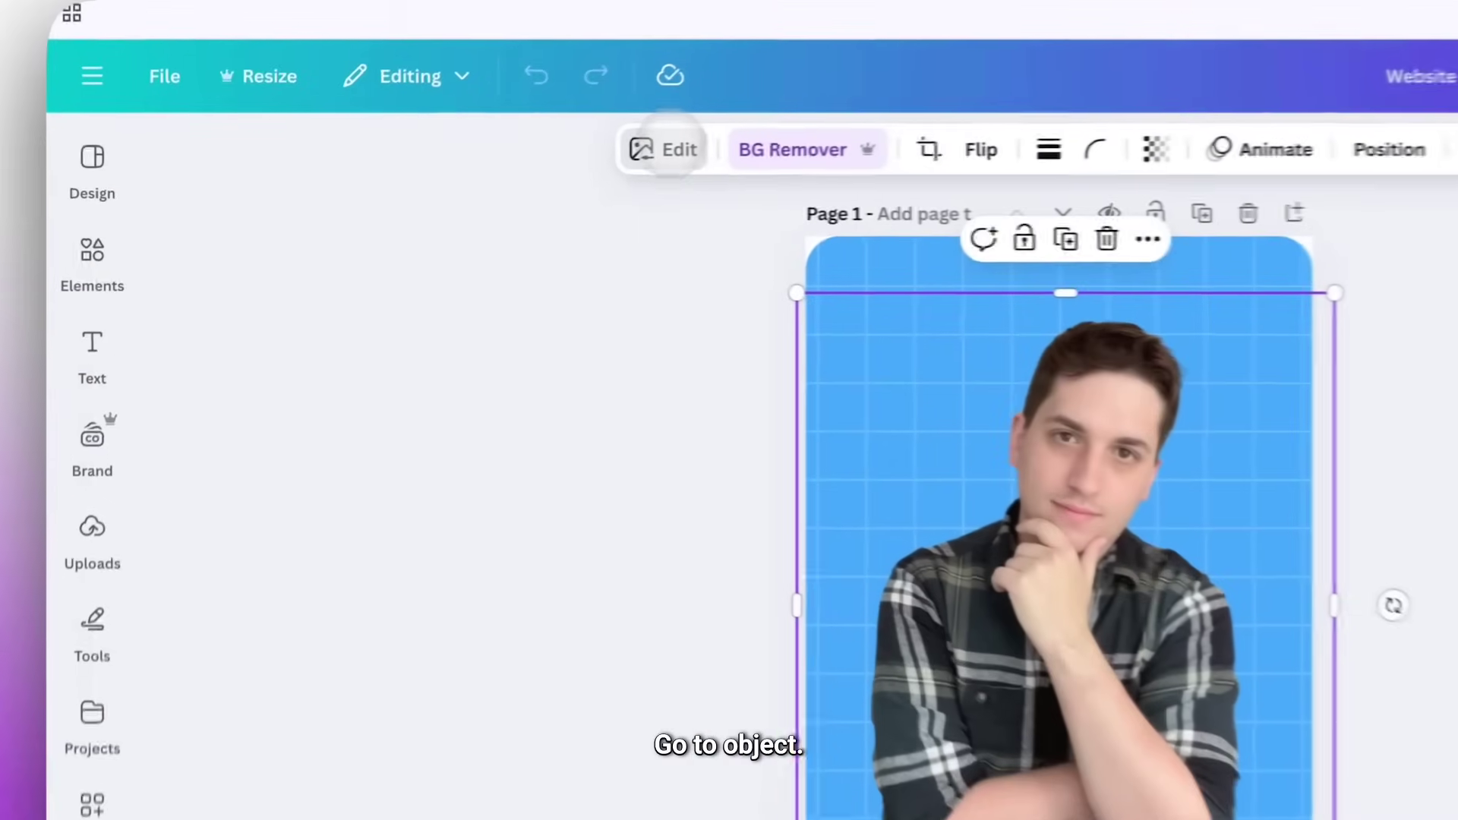
Step: Add a #FFFFFF white Outline shadow effect of size 44 around the cut-out person
click(497, 173)
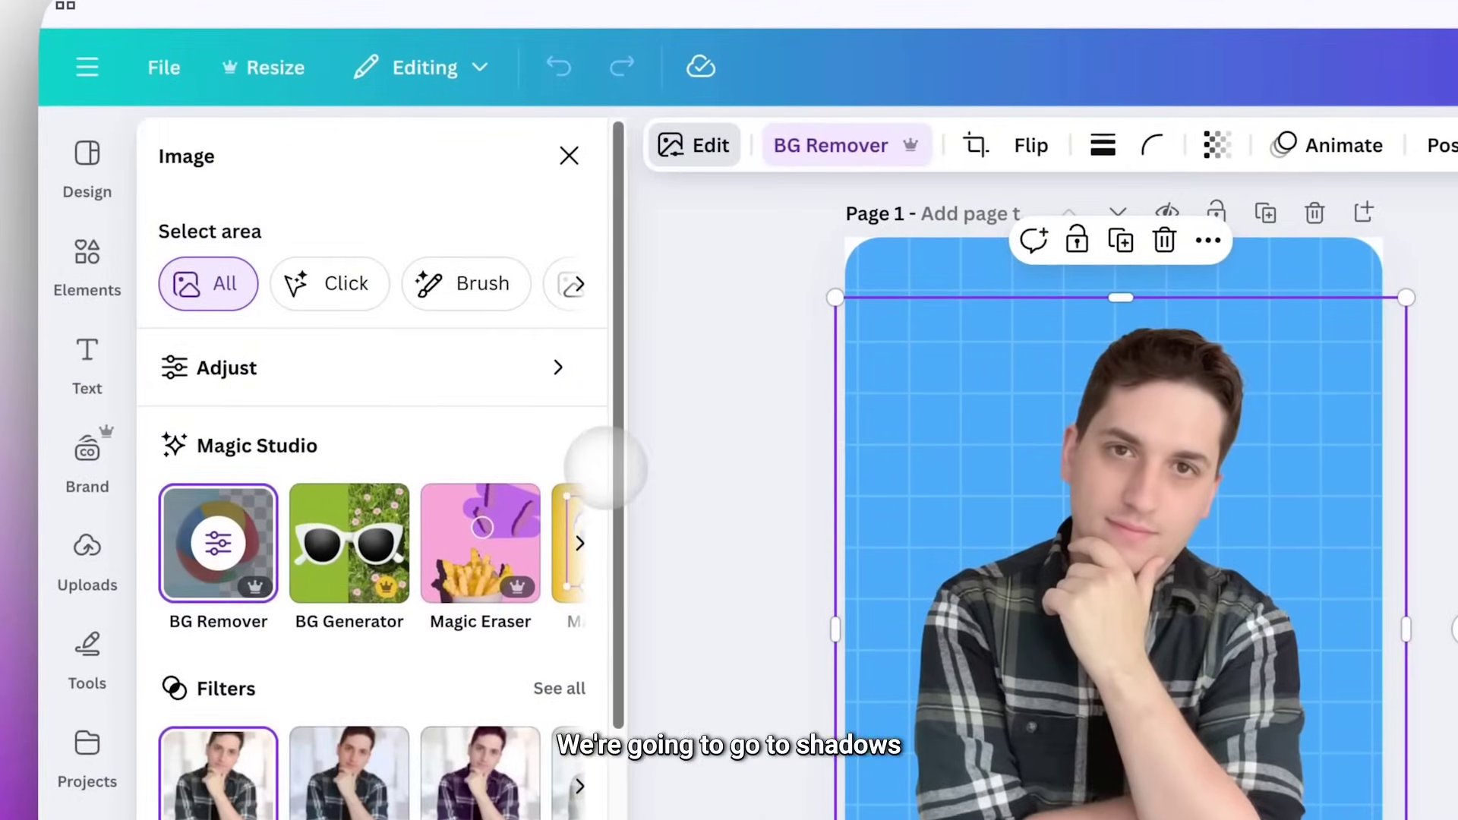
scroll(605, 469, down, 5)
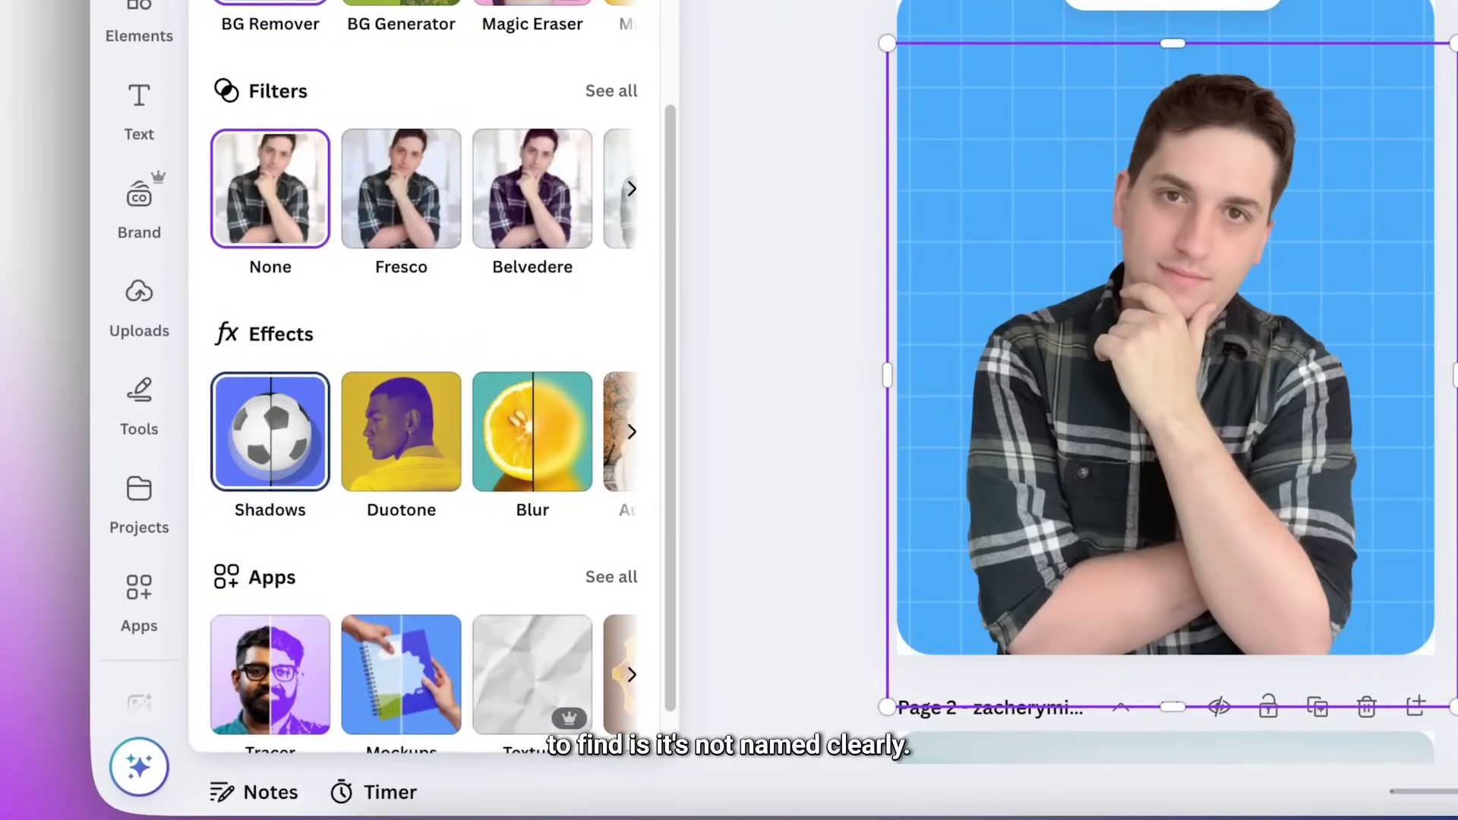
click(270, 431)
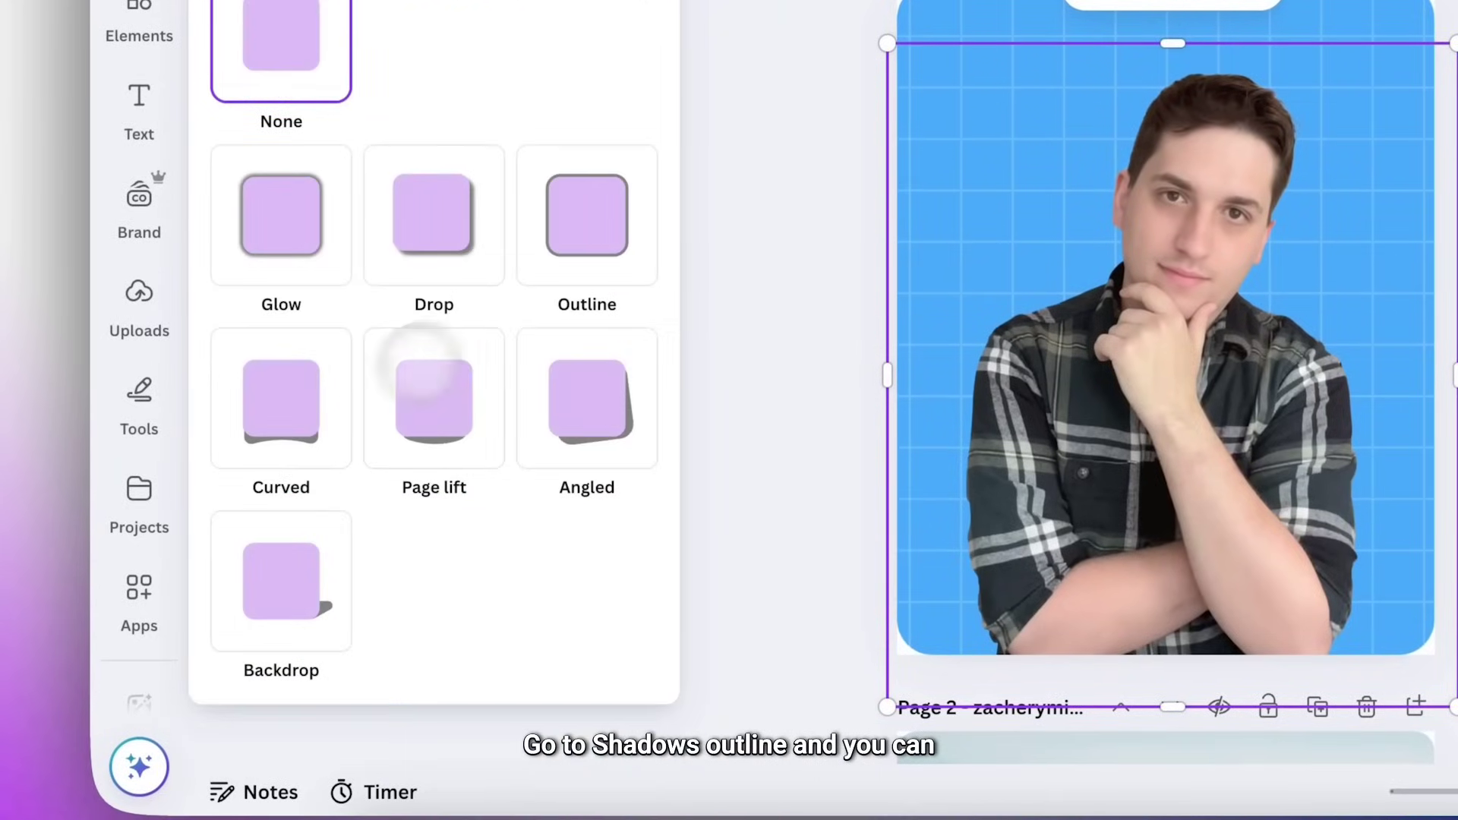
click(587, 241)
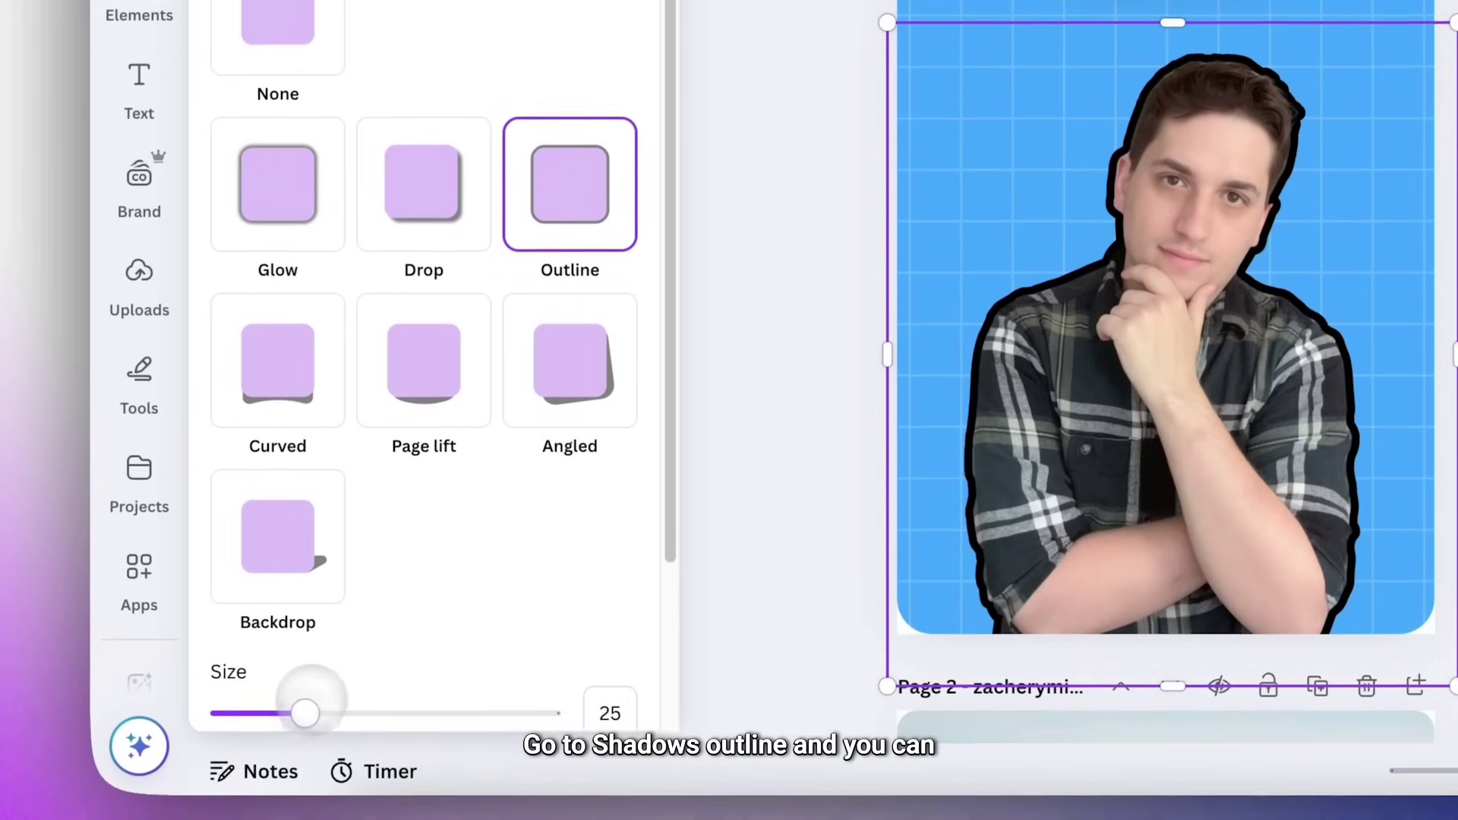
drag(304, 733, 414, 734)
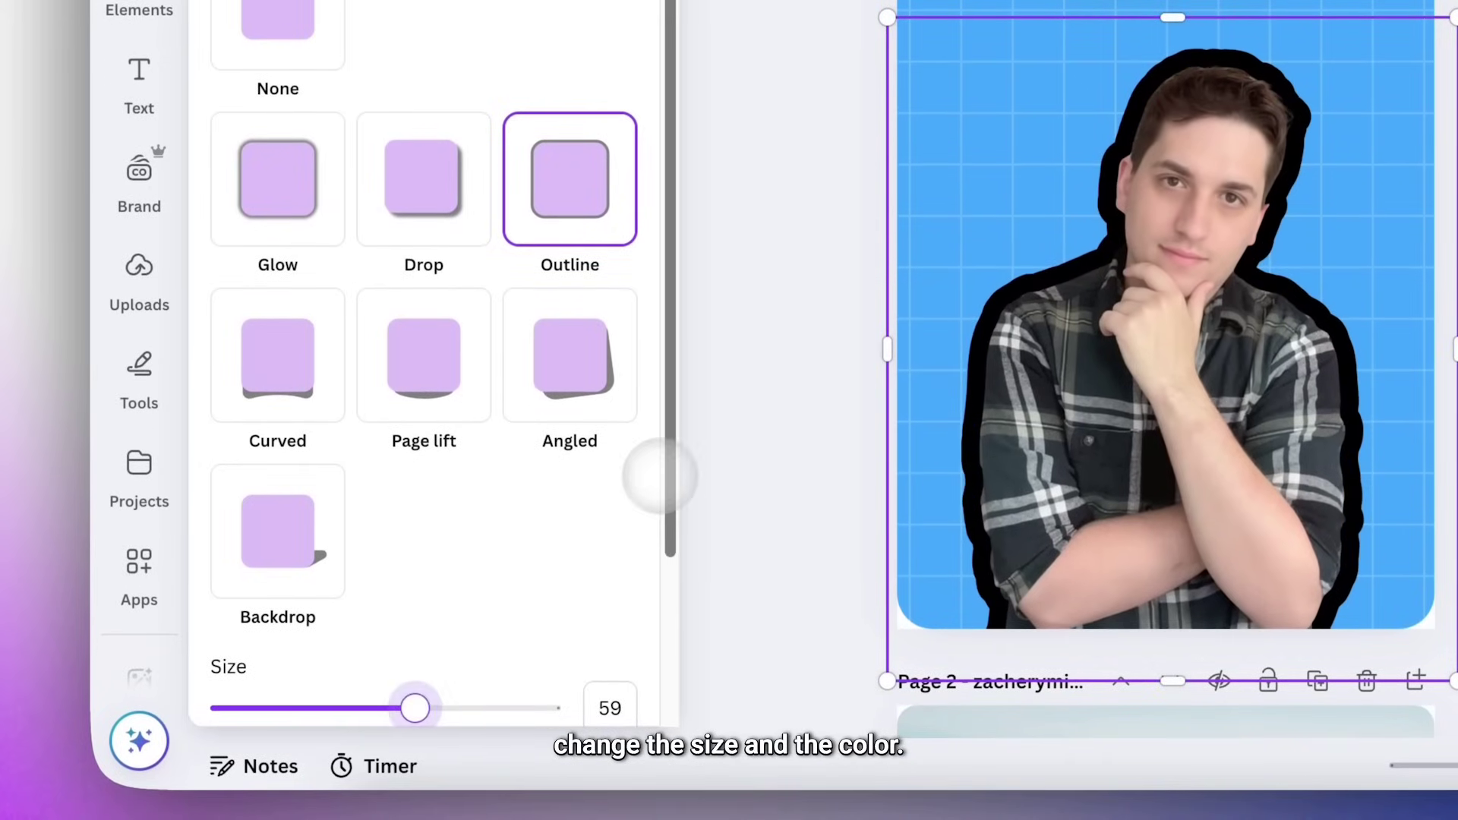
scroll(661, 475, down, 3)
click(615, 575)
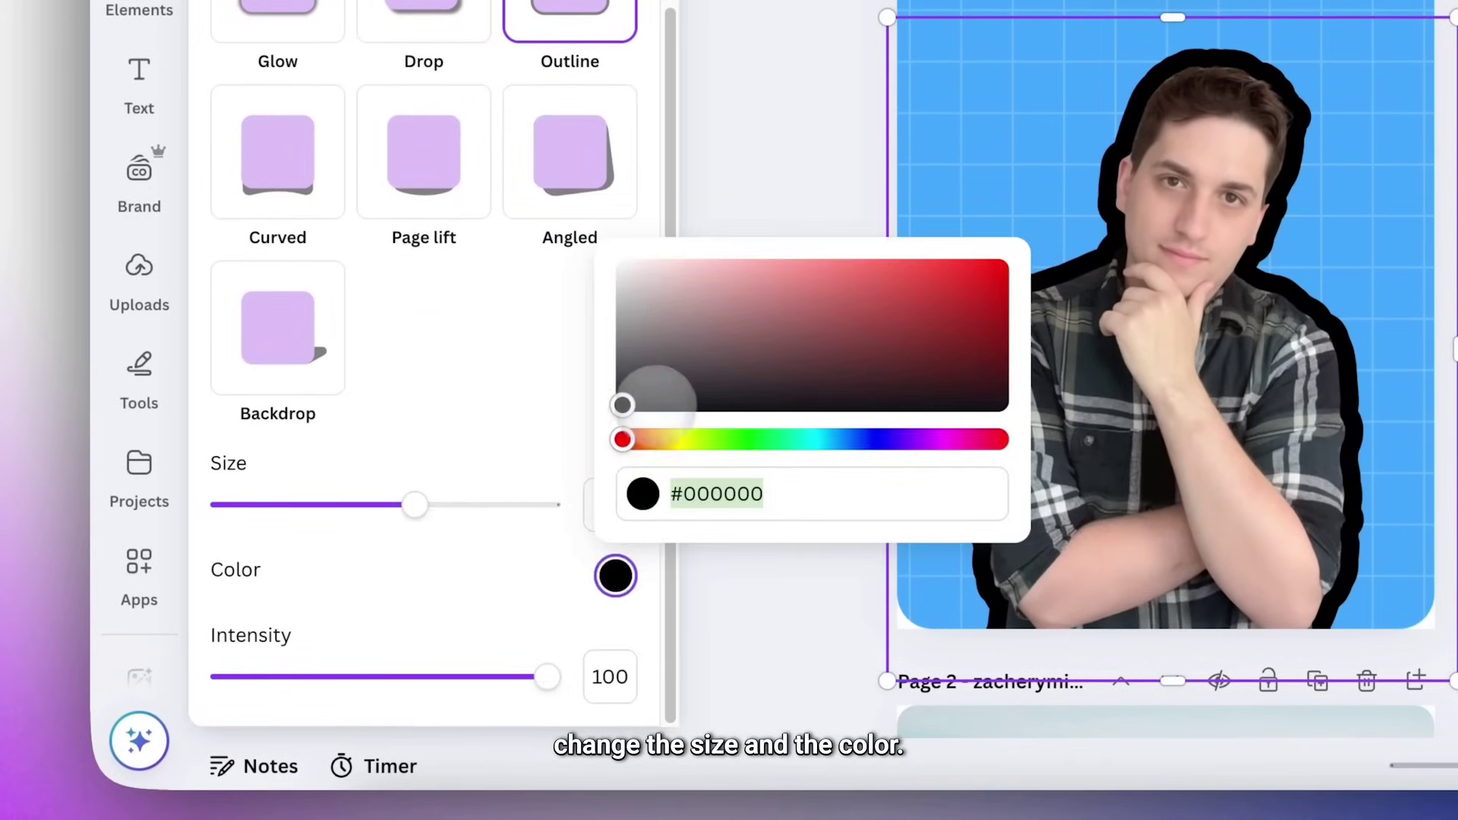
drag(622, 404, 619, 266)
click(552, 571)
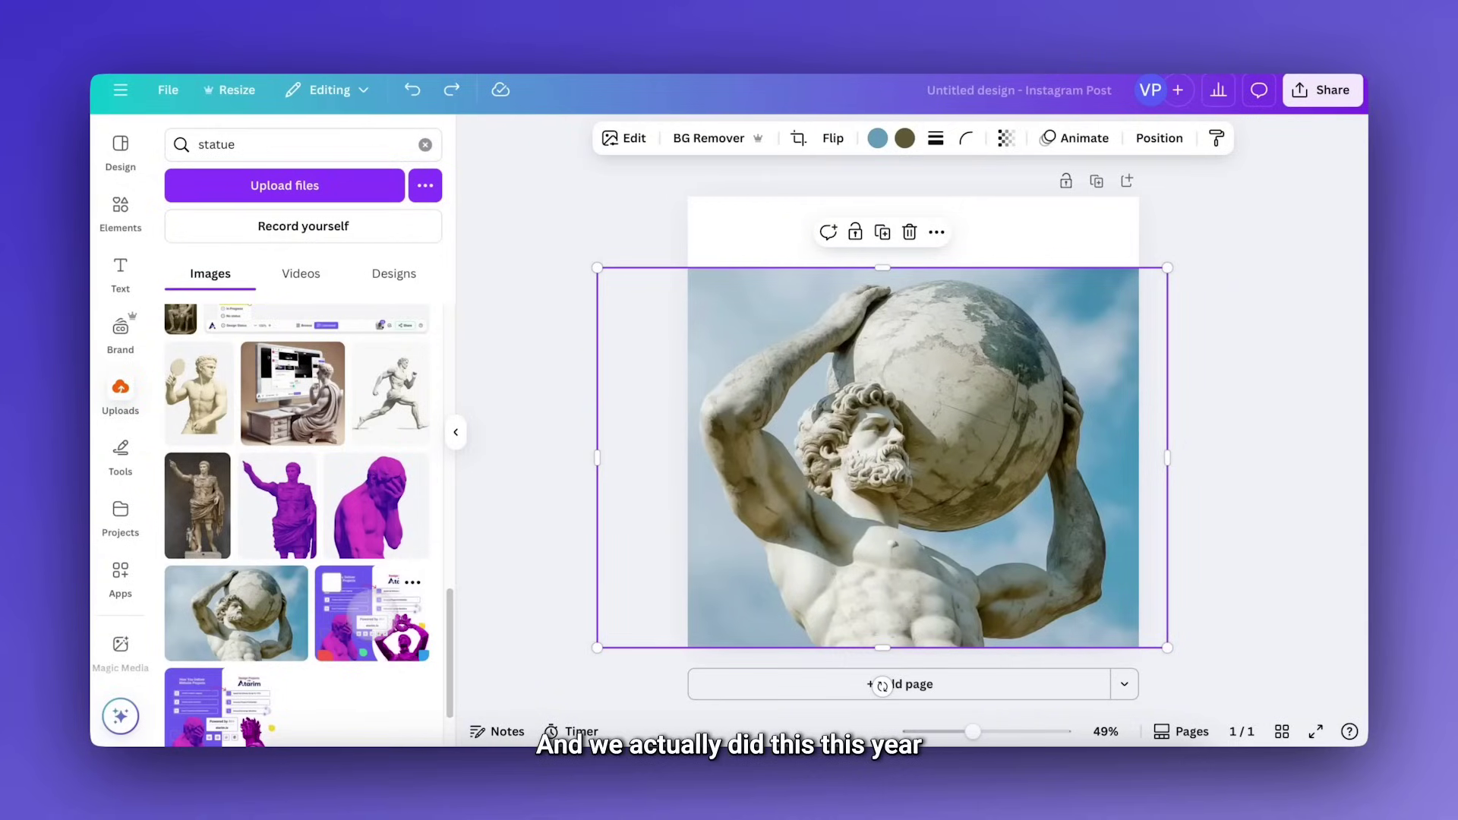
Step: Add the Atarim website-projects upload onto the statue page and show the Layers list
click(372, 613)
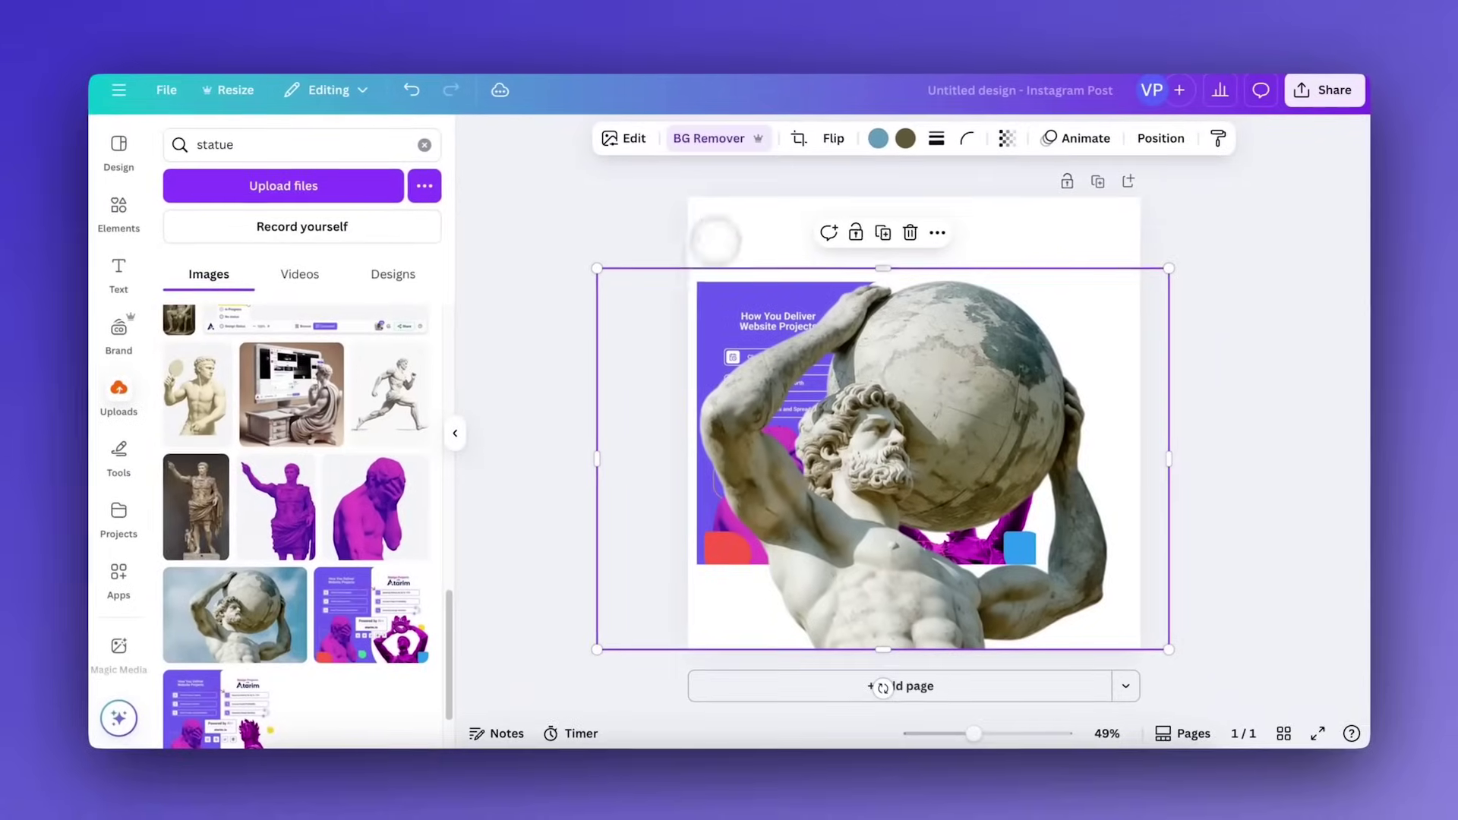
click(1159, 137)
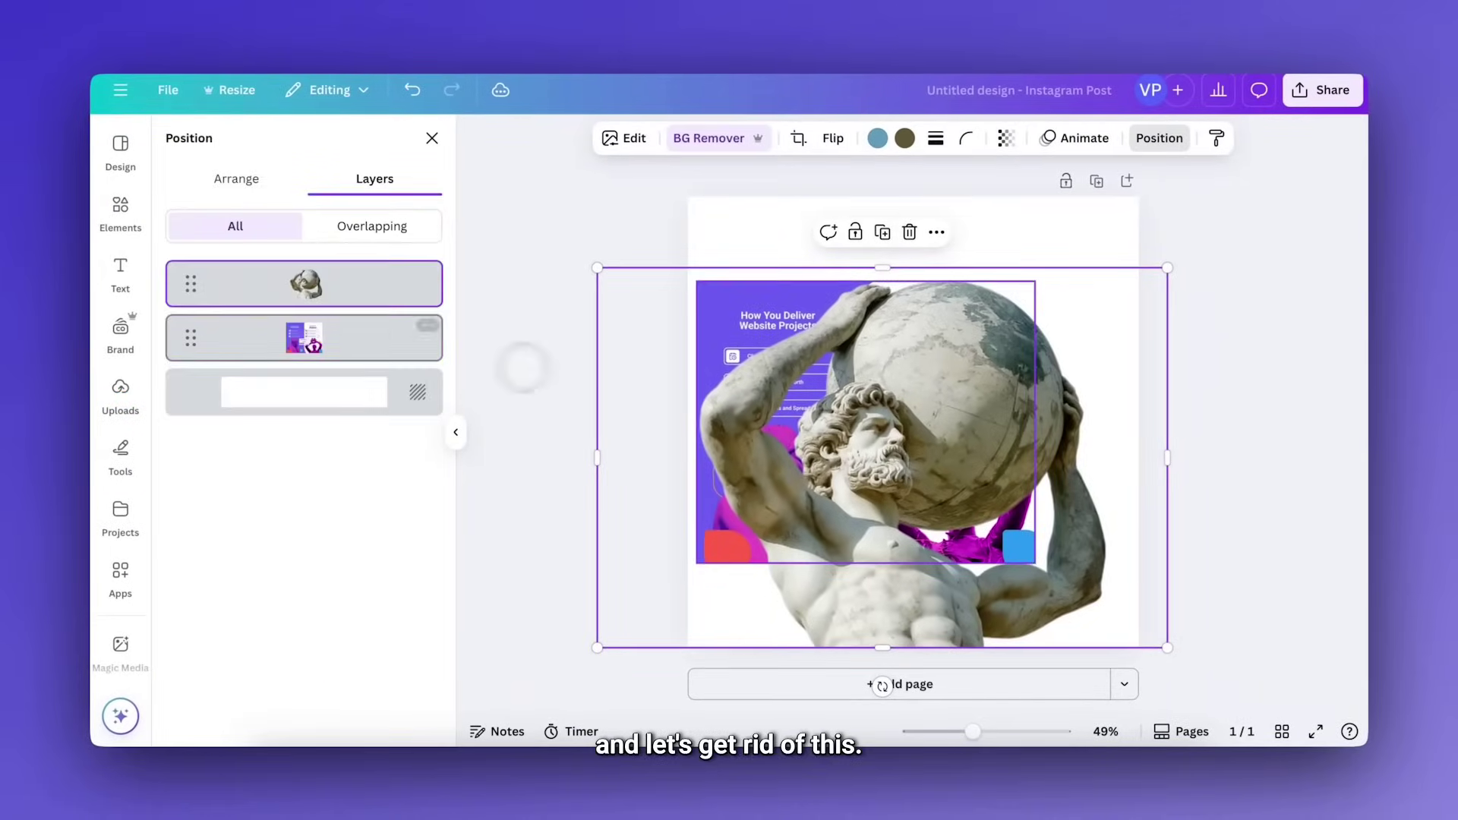
Step: Delete the Atarim graphic layer and reselect the statue photo
click(327, 336)
key(Delete)
click(303, 284)
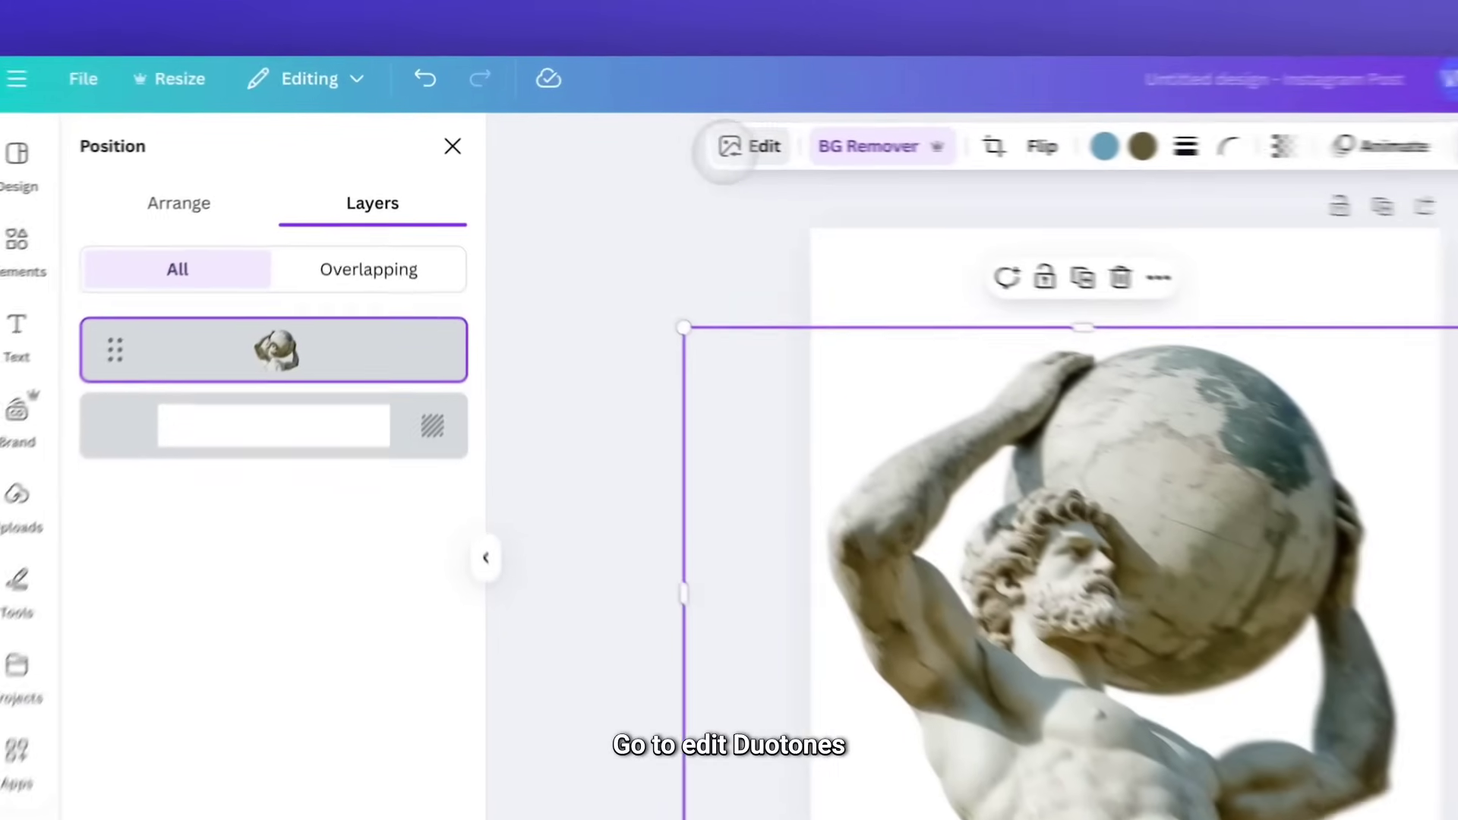
Step: Apply the Pop duotone to the statue, leaving its intensity at 100
click(729, 146)
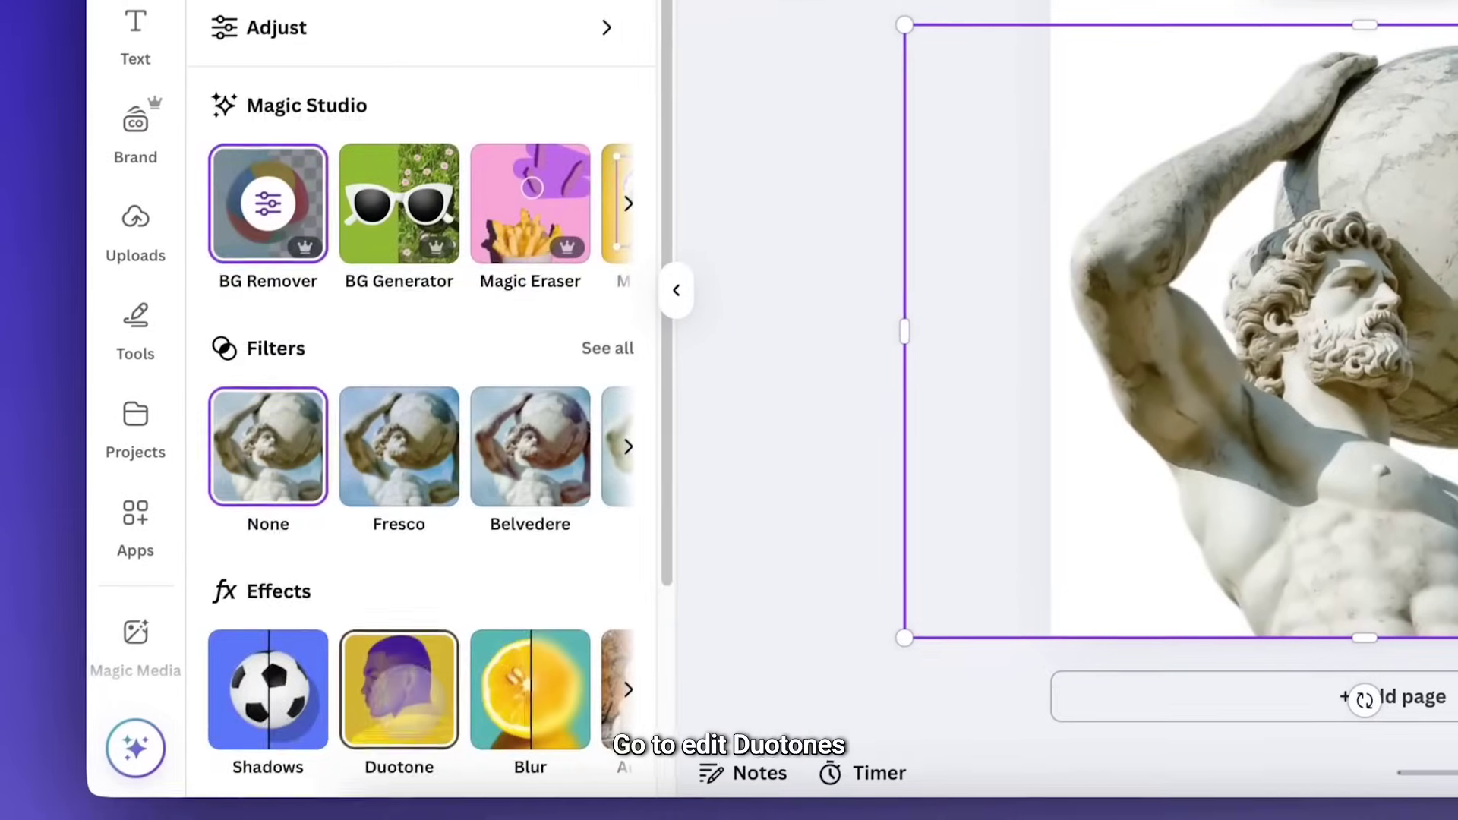
click(387, 668)
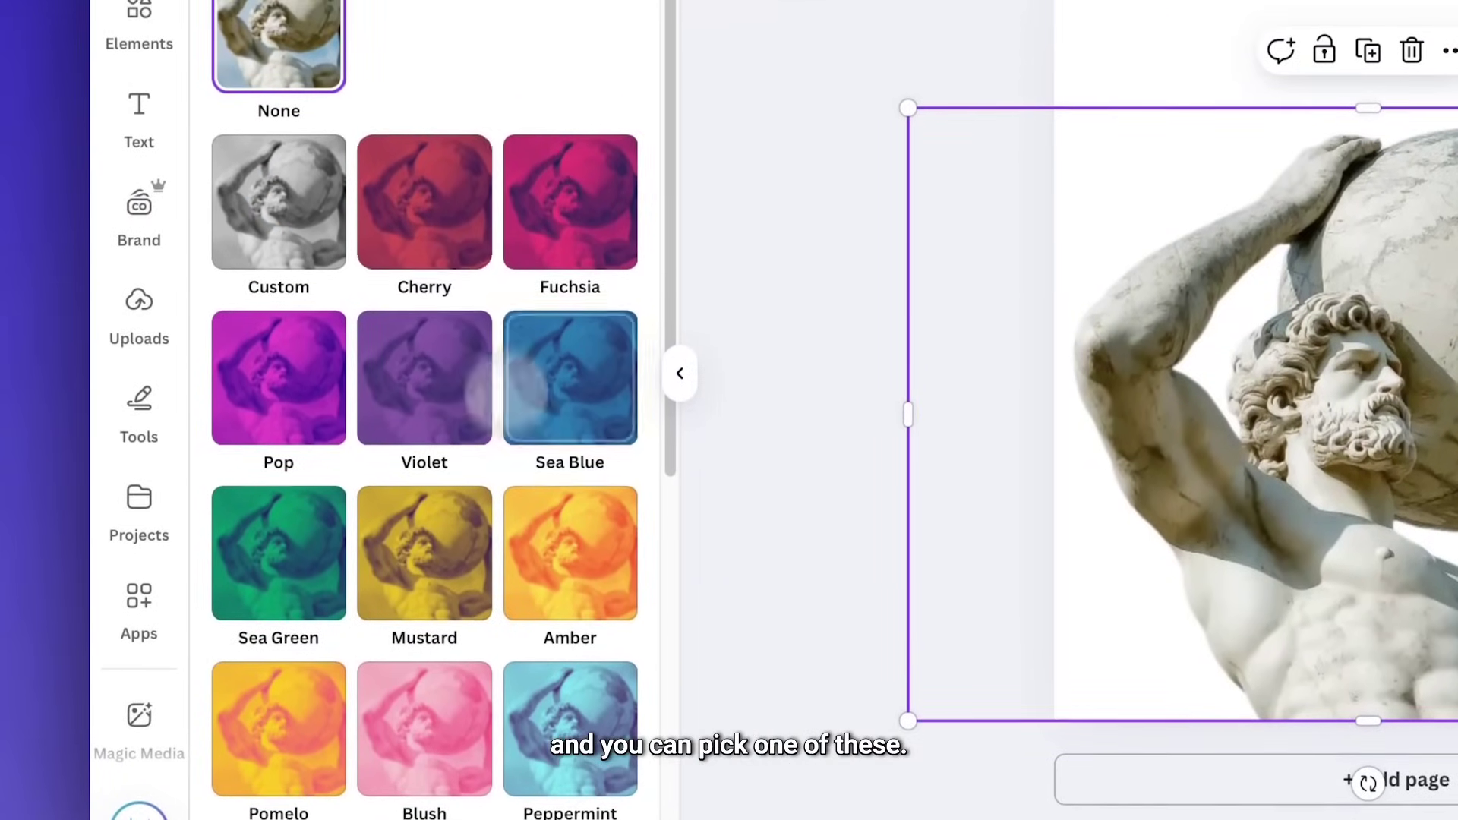
click(297, 369)
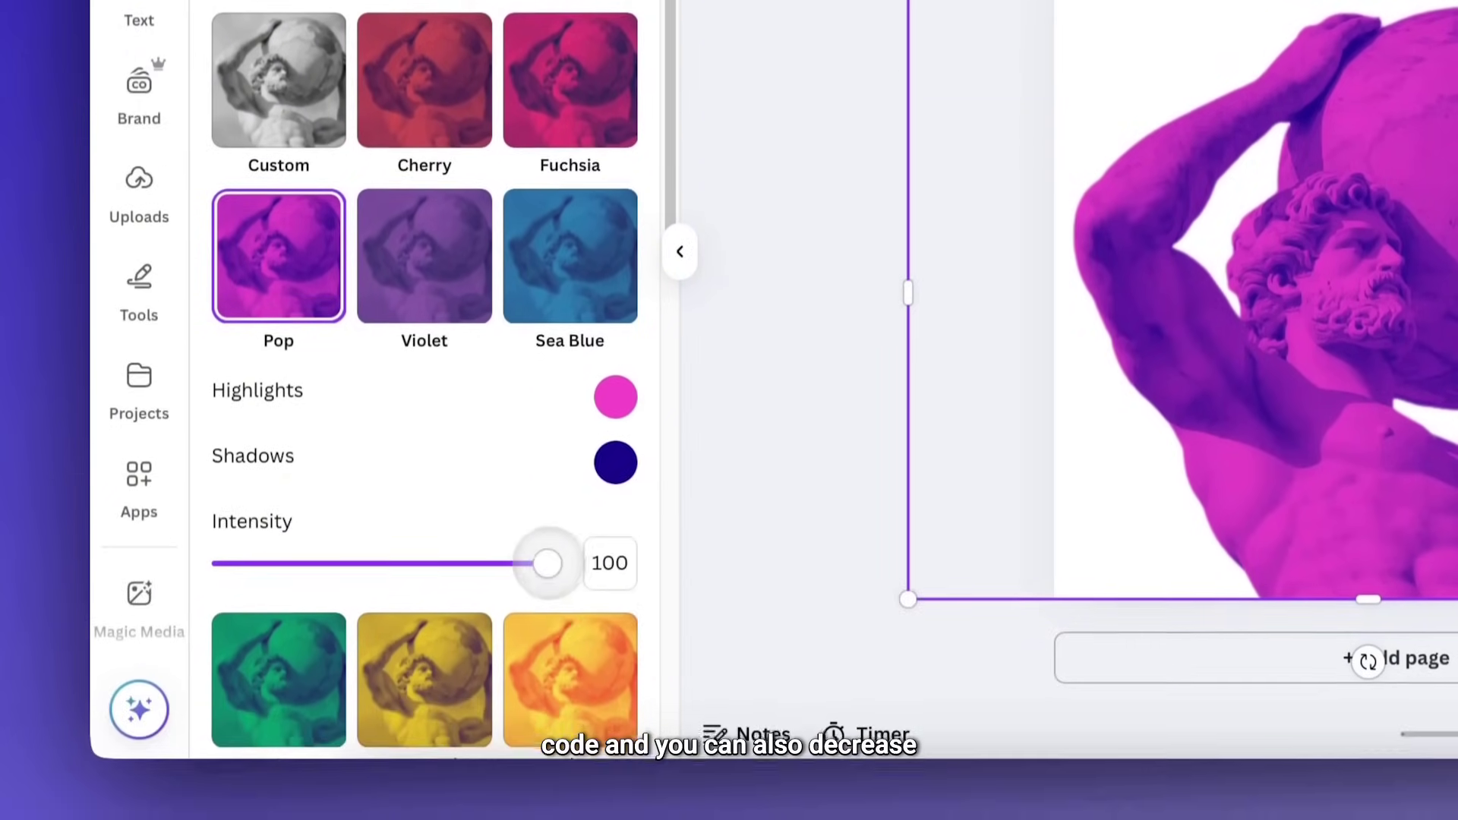
drag(547, 685, 279, 685)
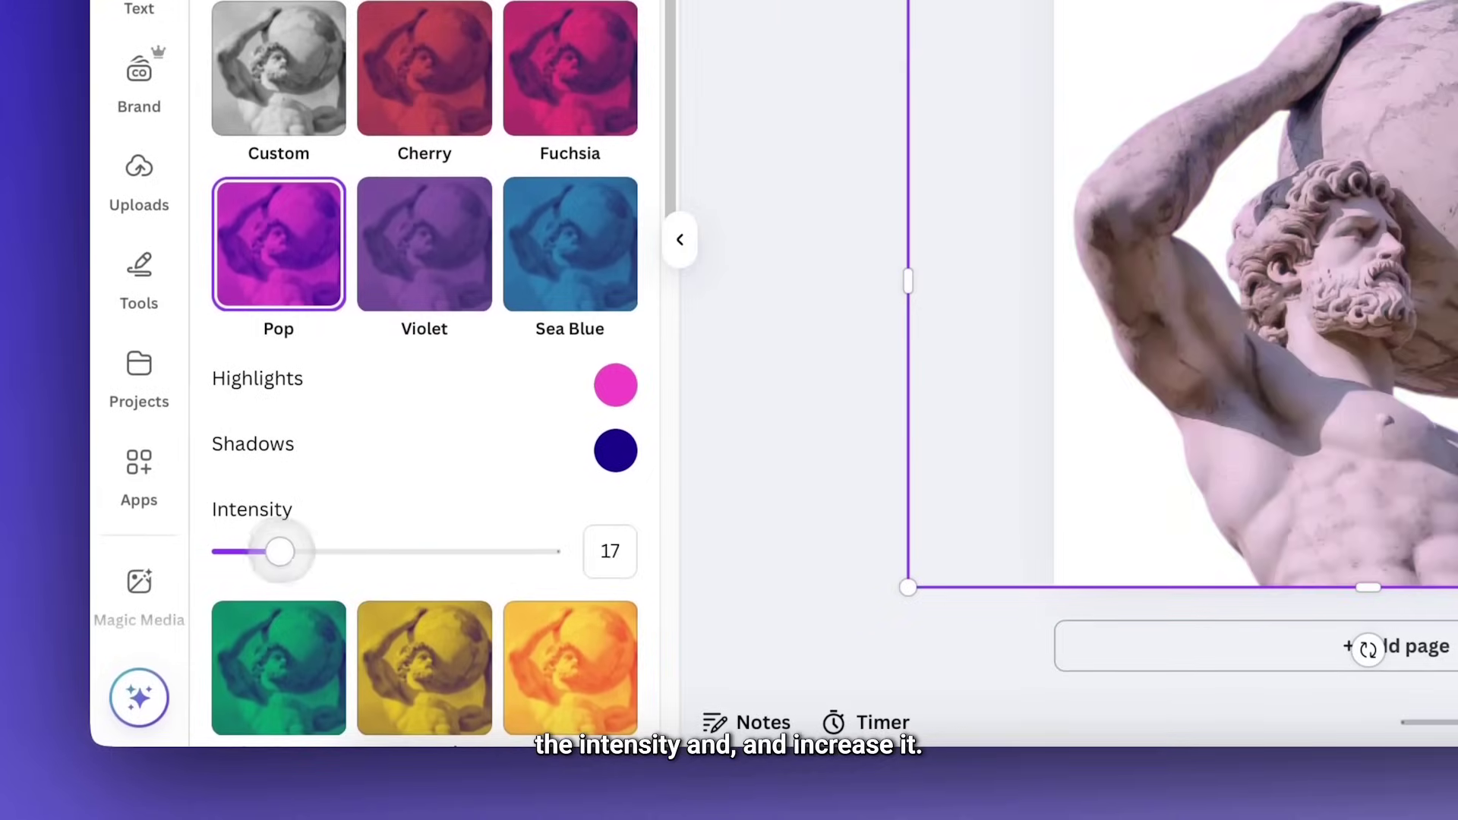
drag(279, 551, 547, 551)
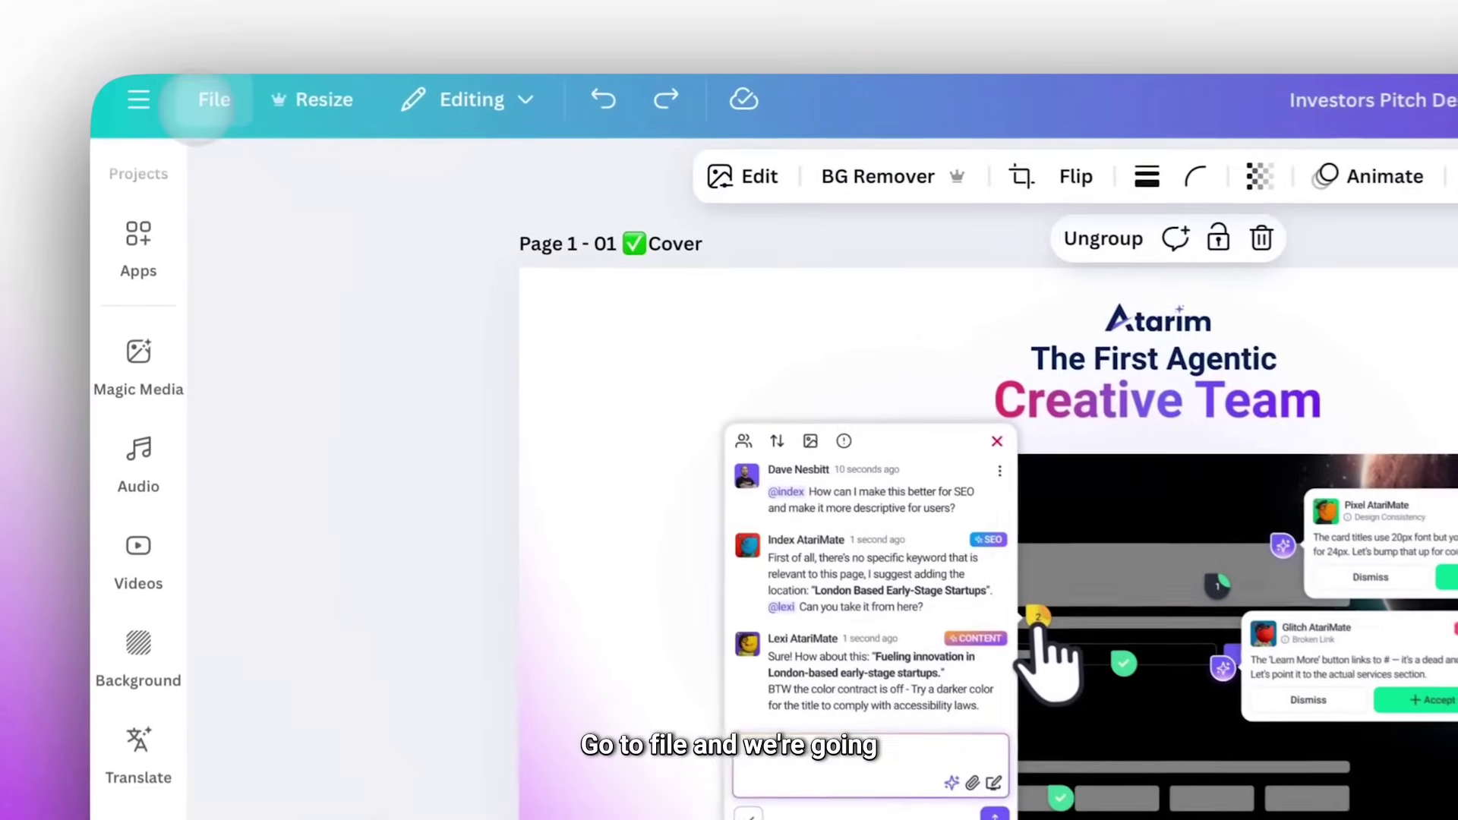
Step: Check the pitch deck's design accessibility and open page 11's low-contrast text issue under Colour contrast
click(168, 90)
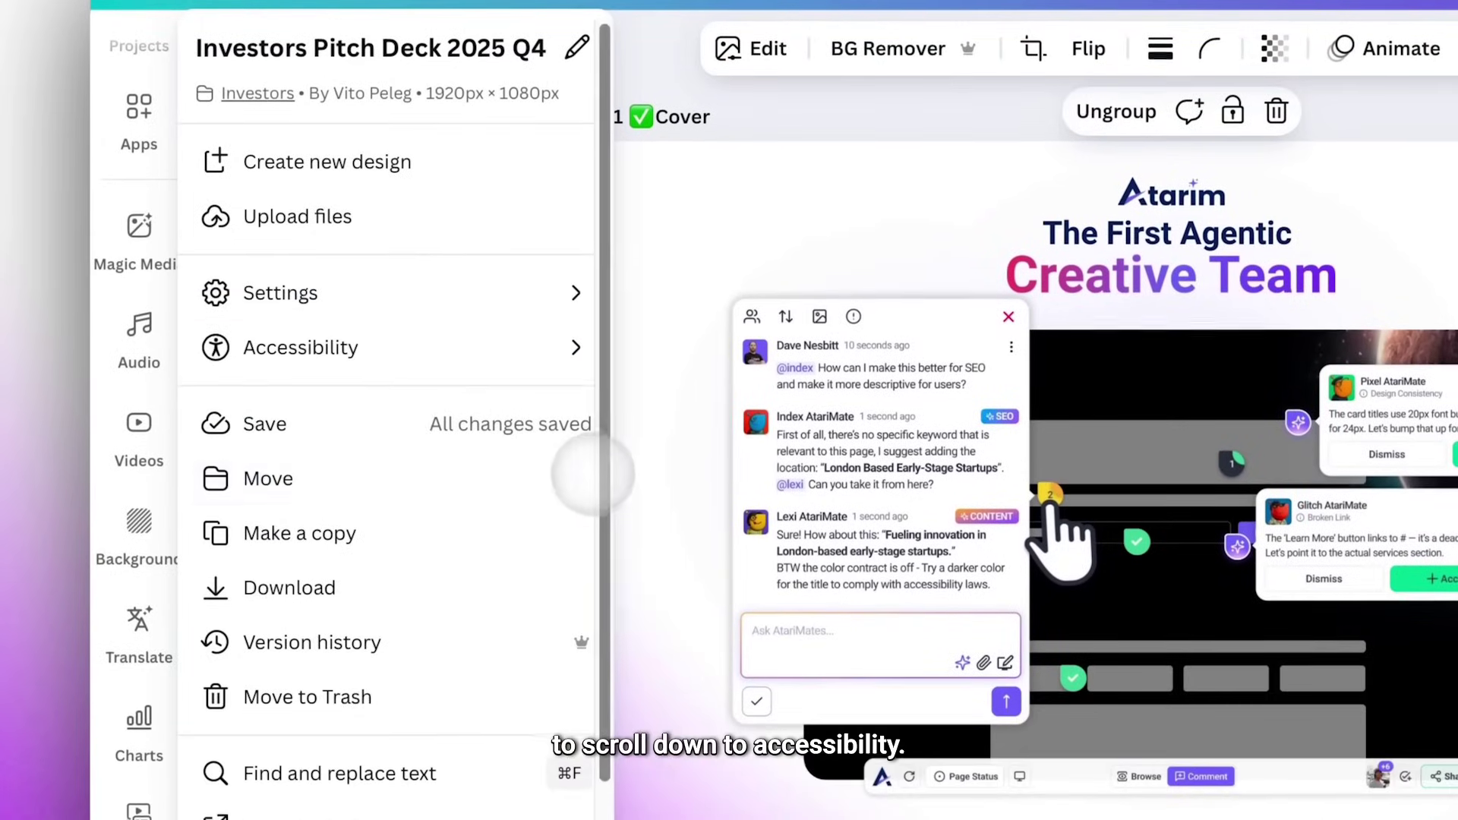
scroll(590, 611, down, 1)
click(376, 300)
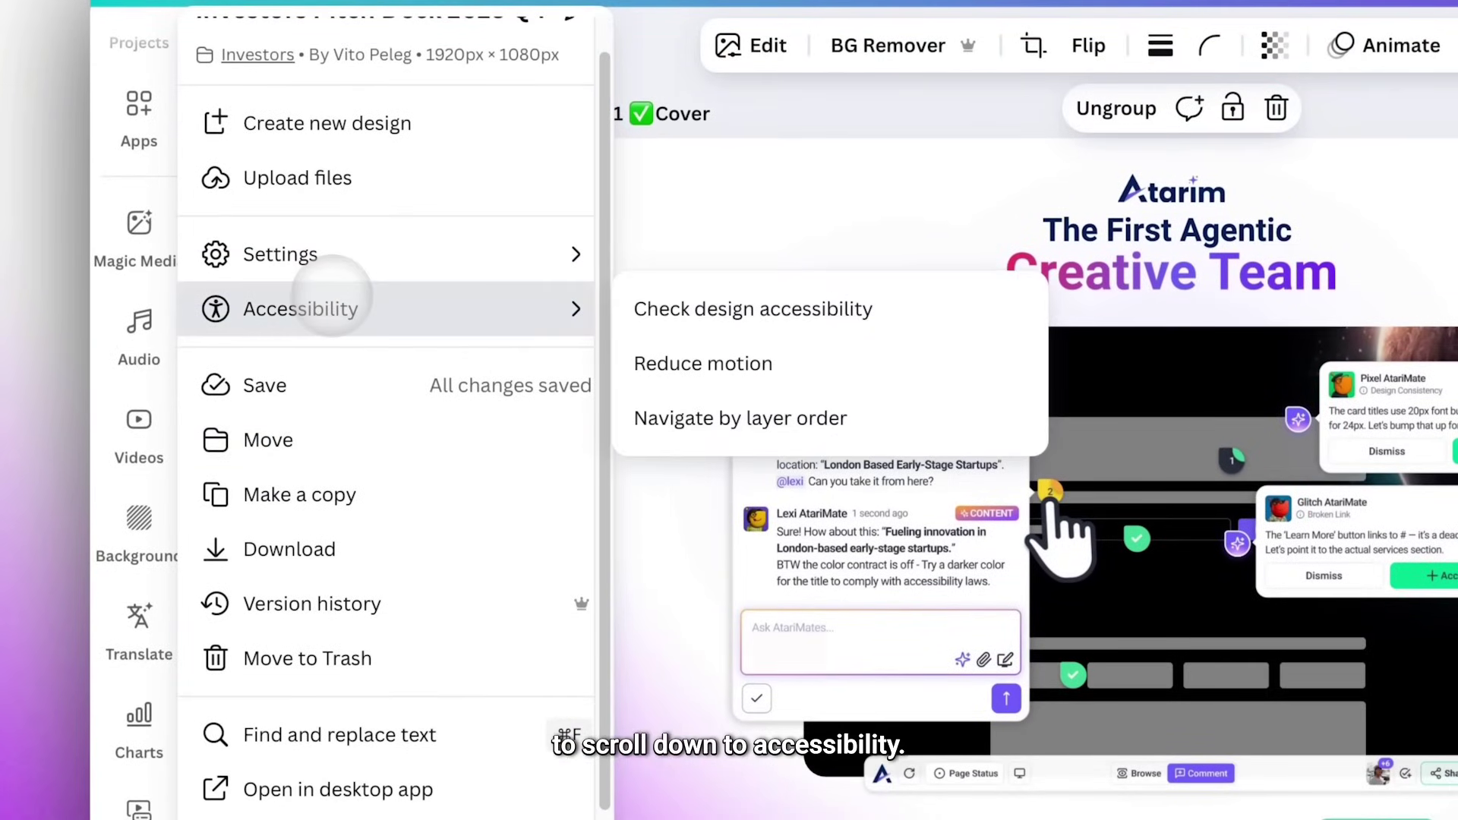
click(706, 309)
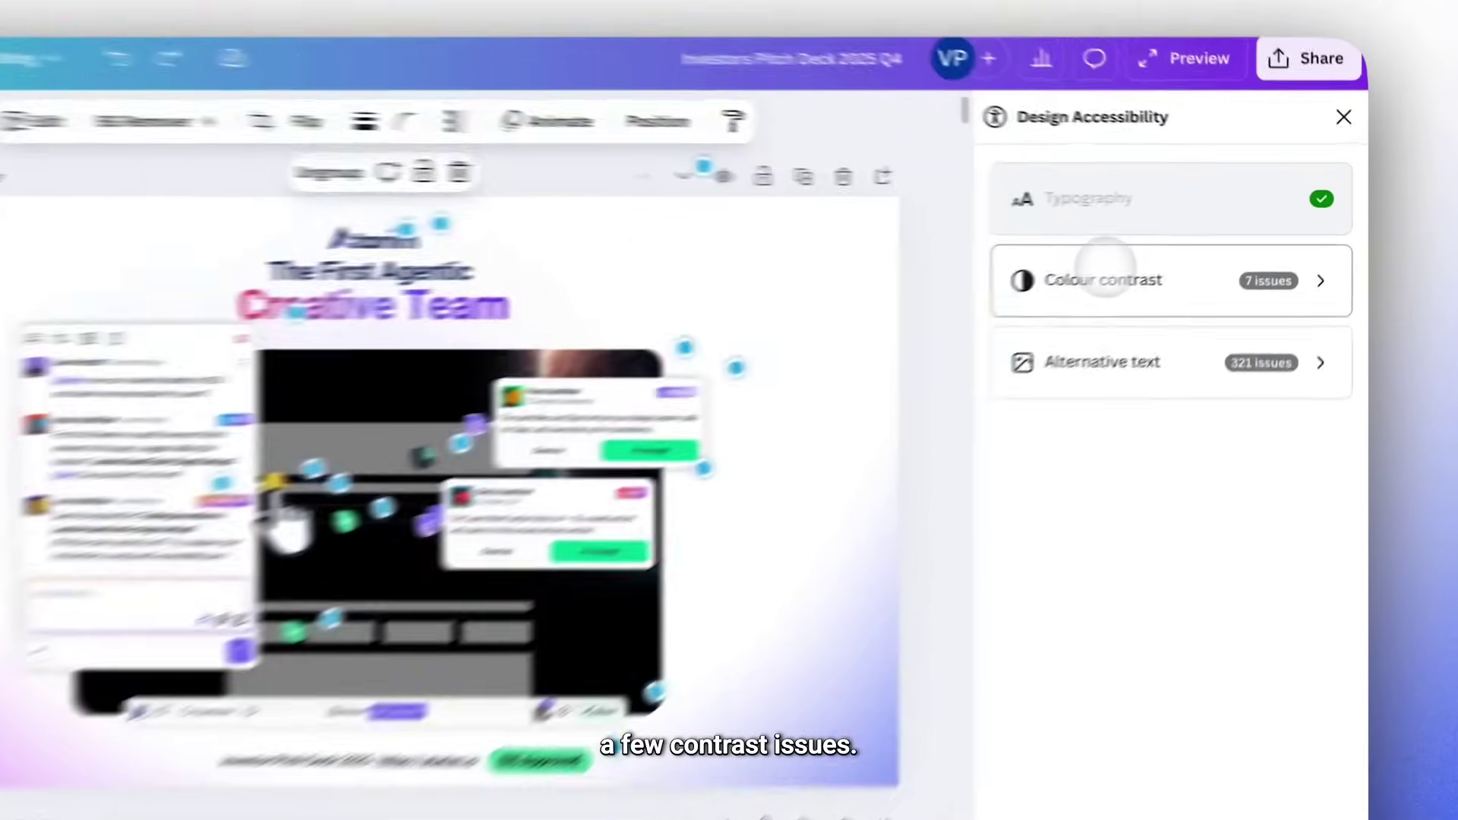
click(1167, 249)
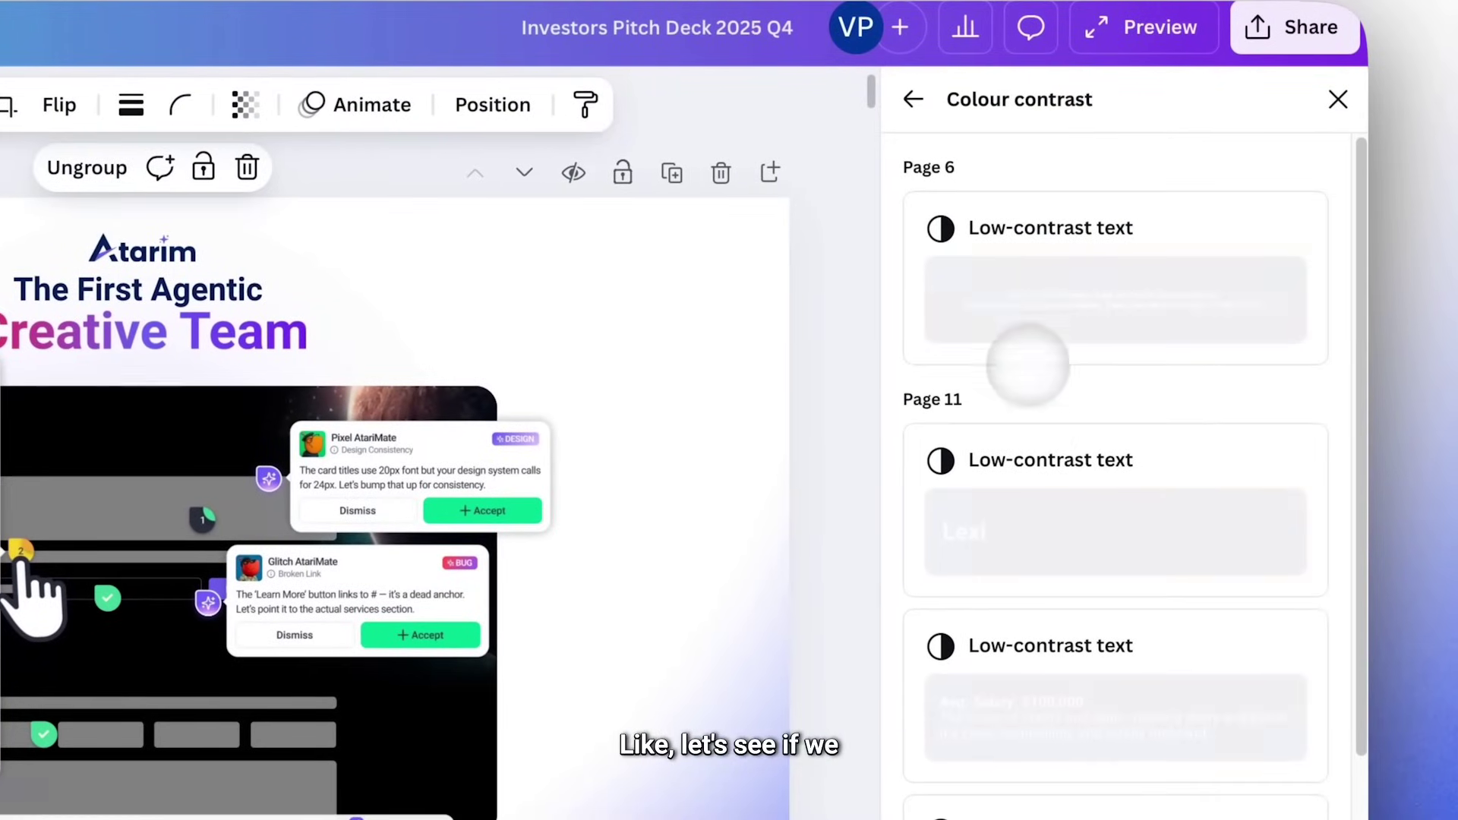
click(1130, 498)
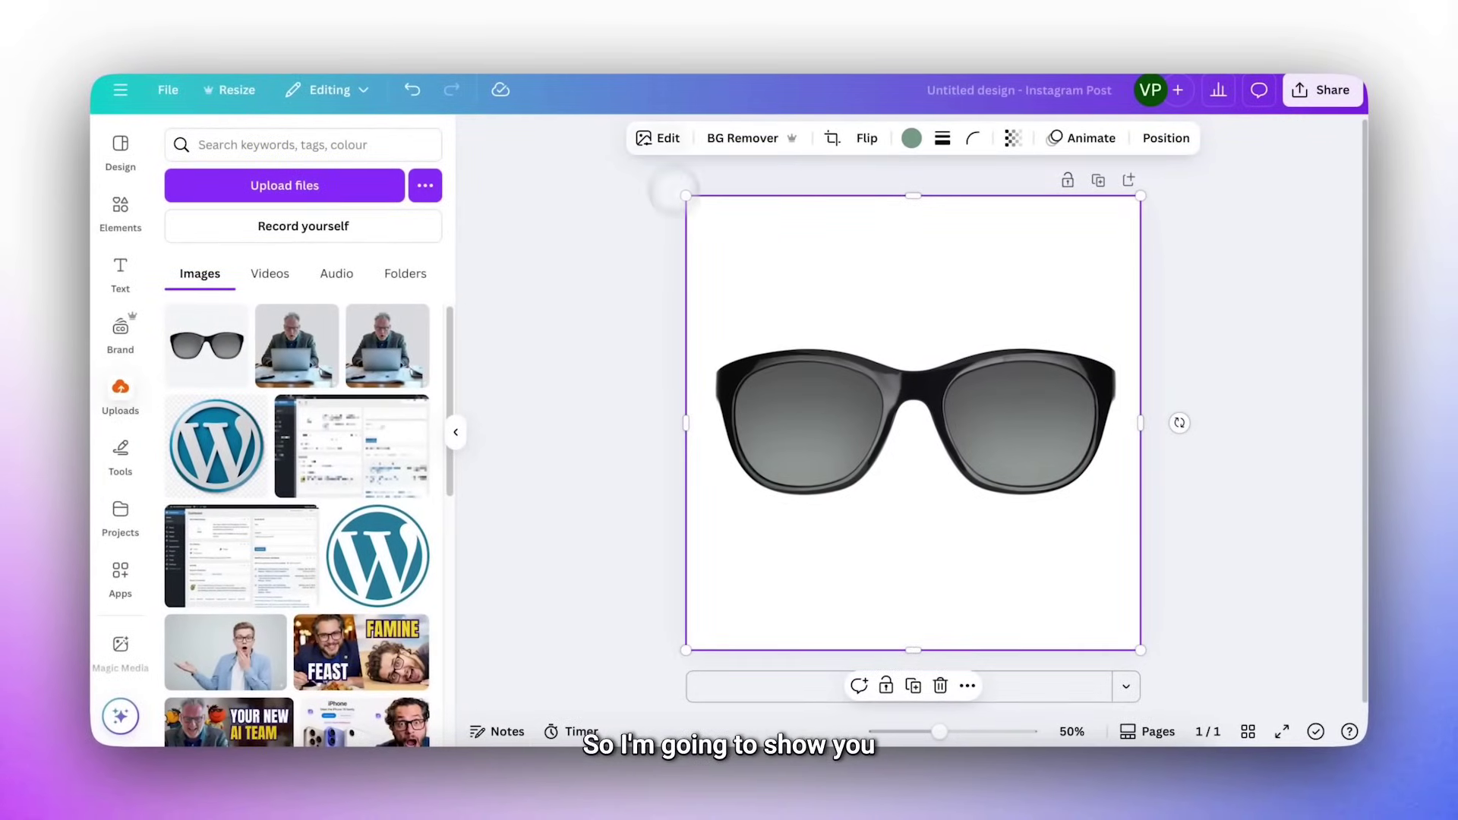
Step: Generate a 'sunglasses lying on grass' background for the sunglasses photo with BG Generator
click(658, 137)
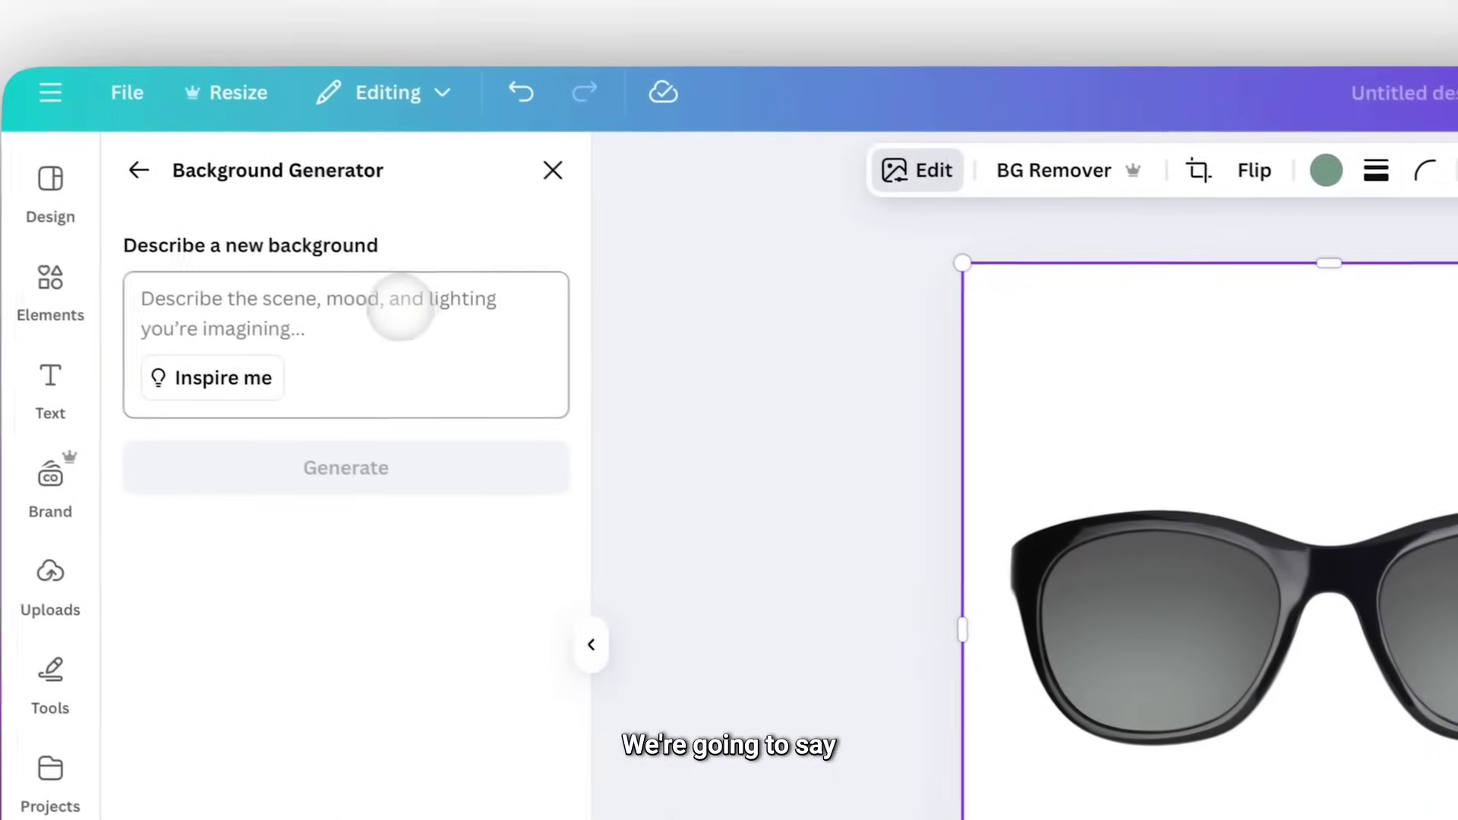
click(394, 143)
text(sunglasses lying on grass)
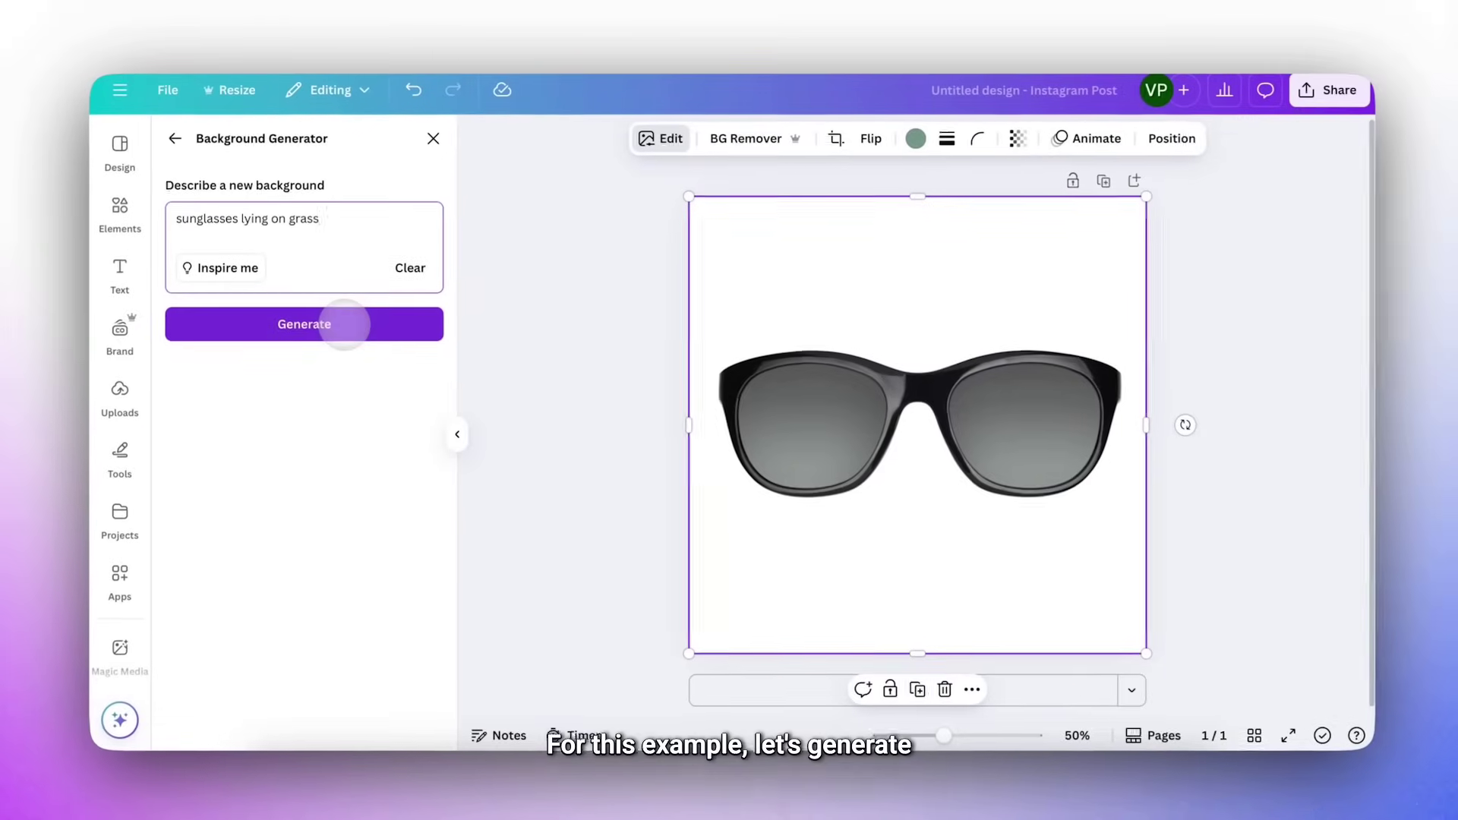
click(425, 472)
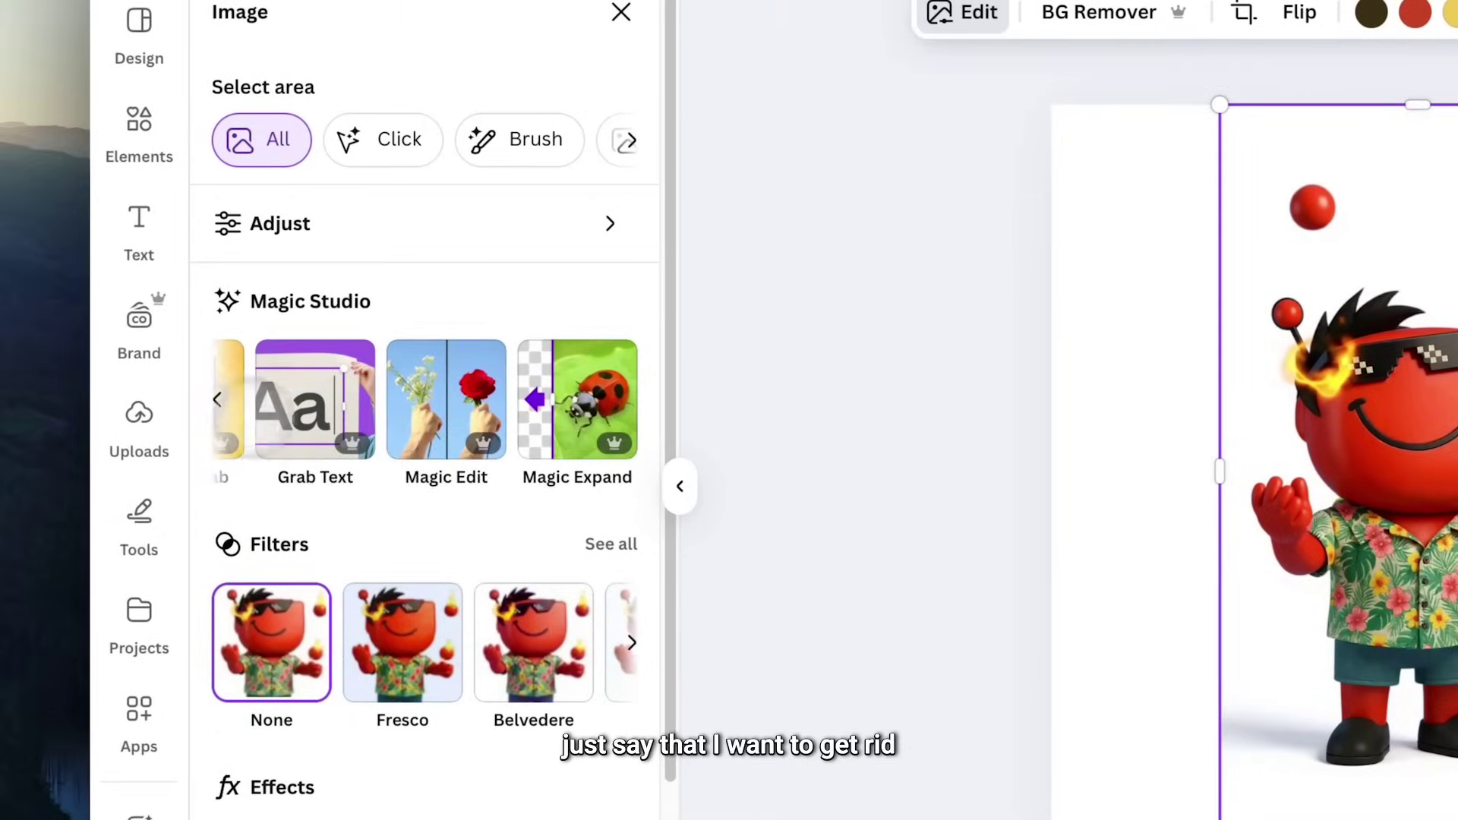
Step: Erase the fireball beside the character's head with Magic Eraser
click(199, 398)
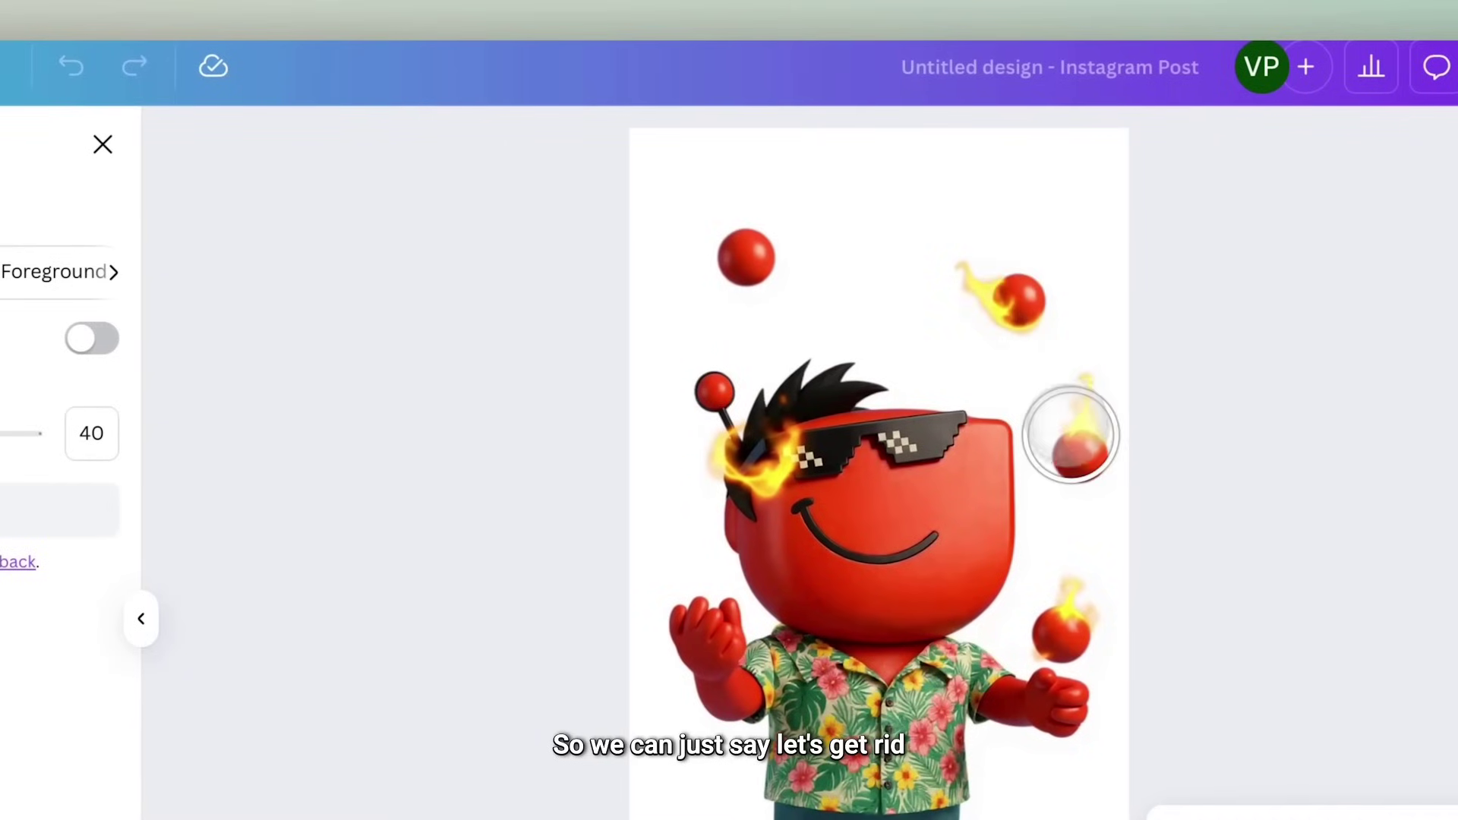
drag(1090, 455, 1085, 456)
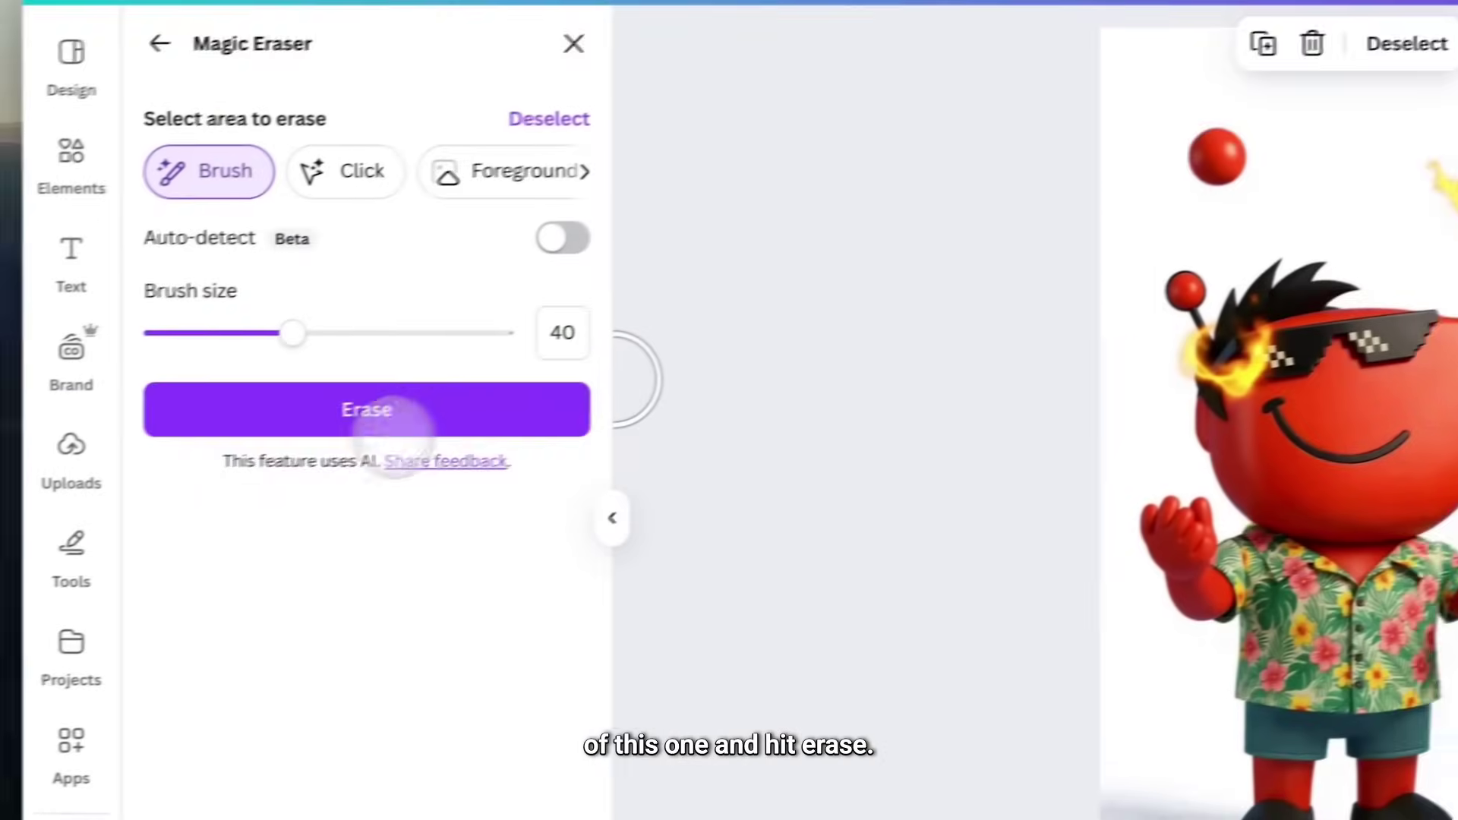
click(46, 510)
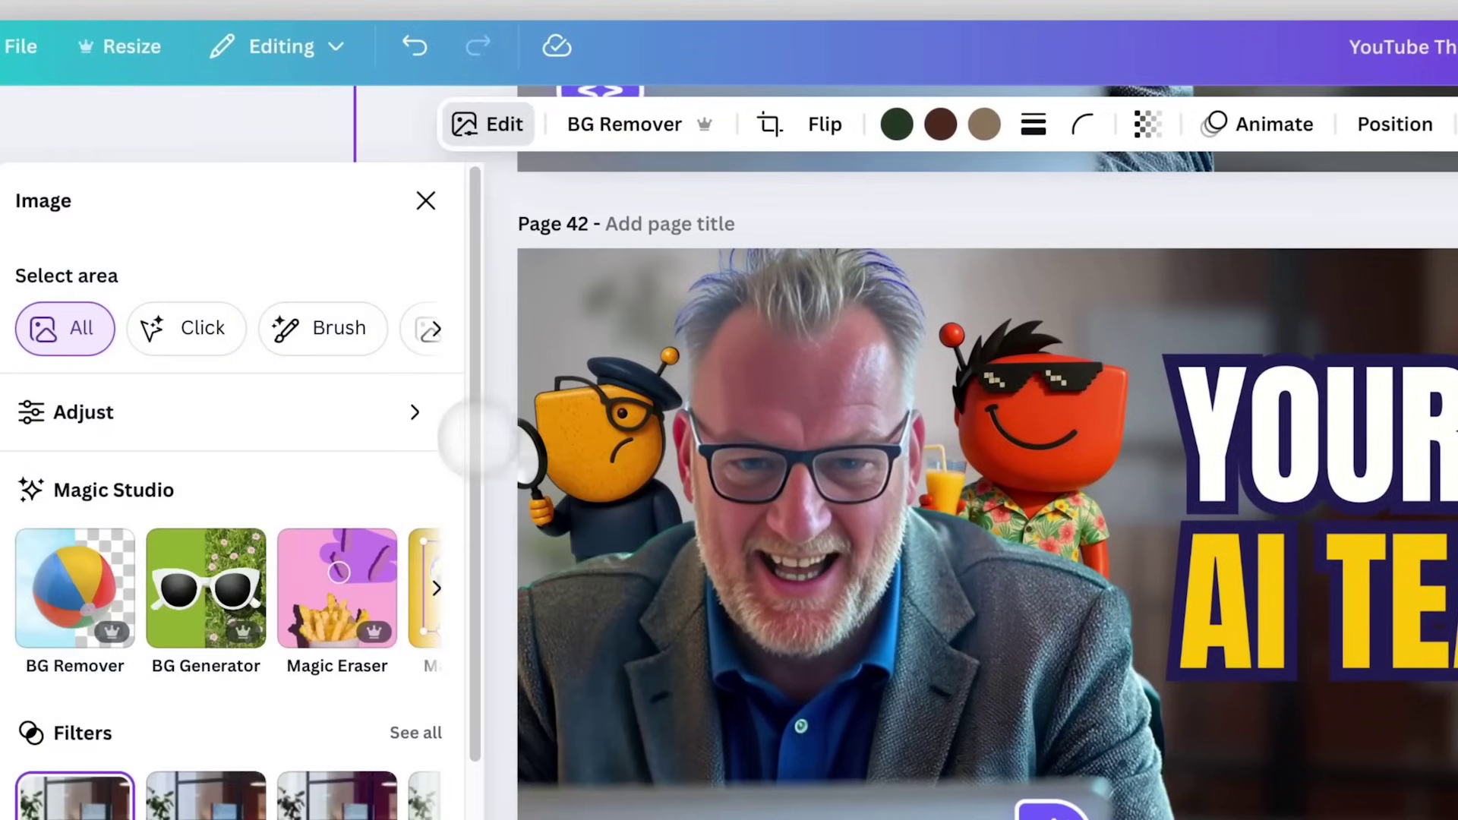
Step: Drag the Magic Expand frame outward on the thumbnail photo and generate expanded versions
scroll(52, 630, right, 3)
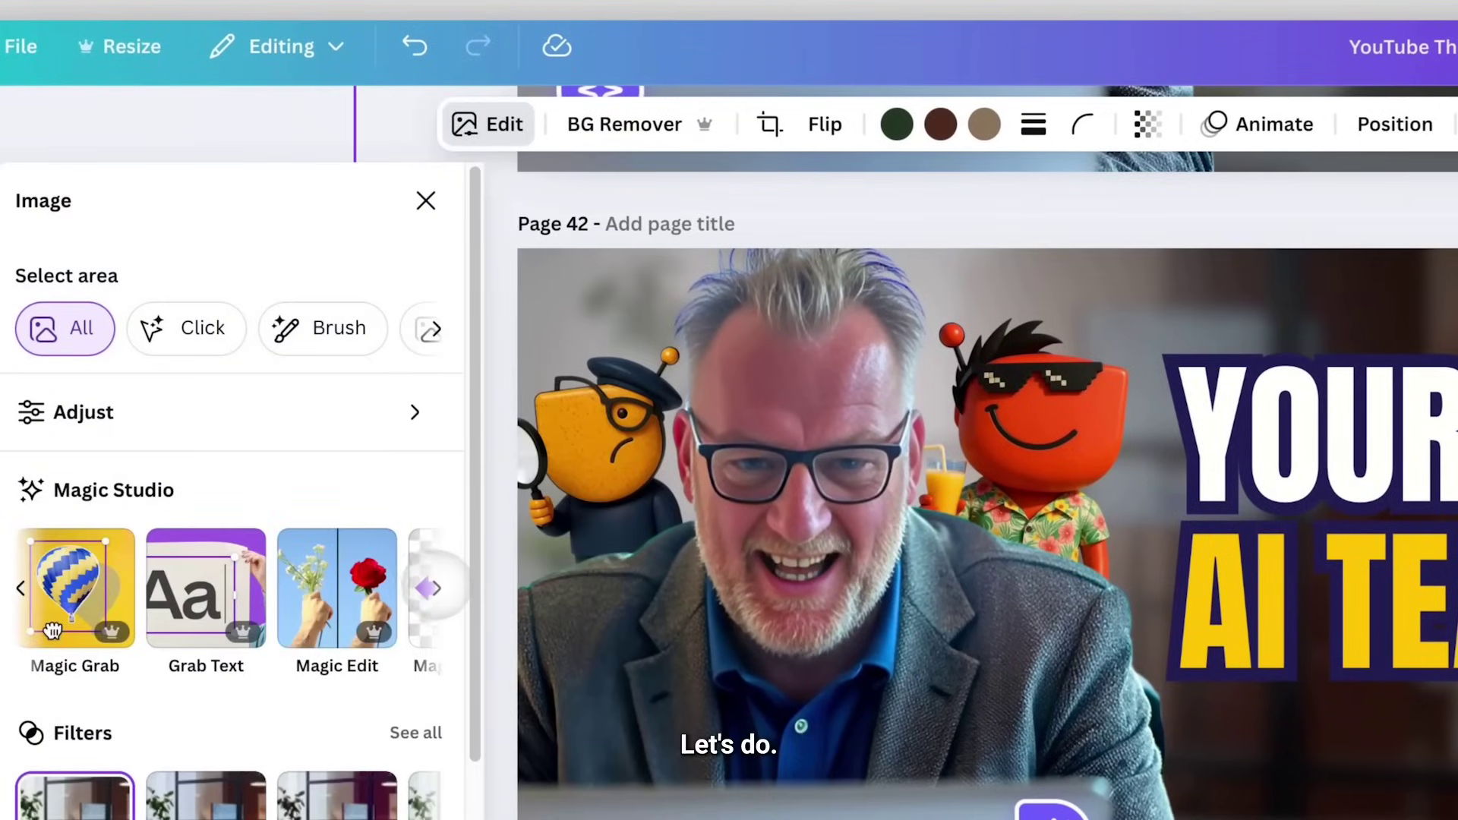
scroll(52, 631, right, 2)
click(368, 590)
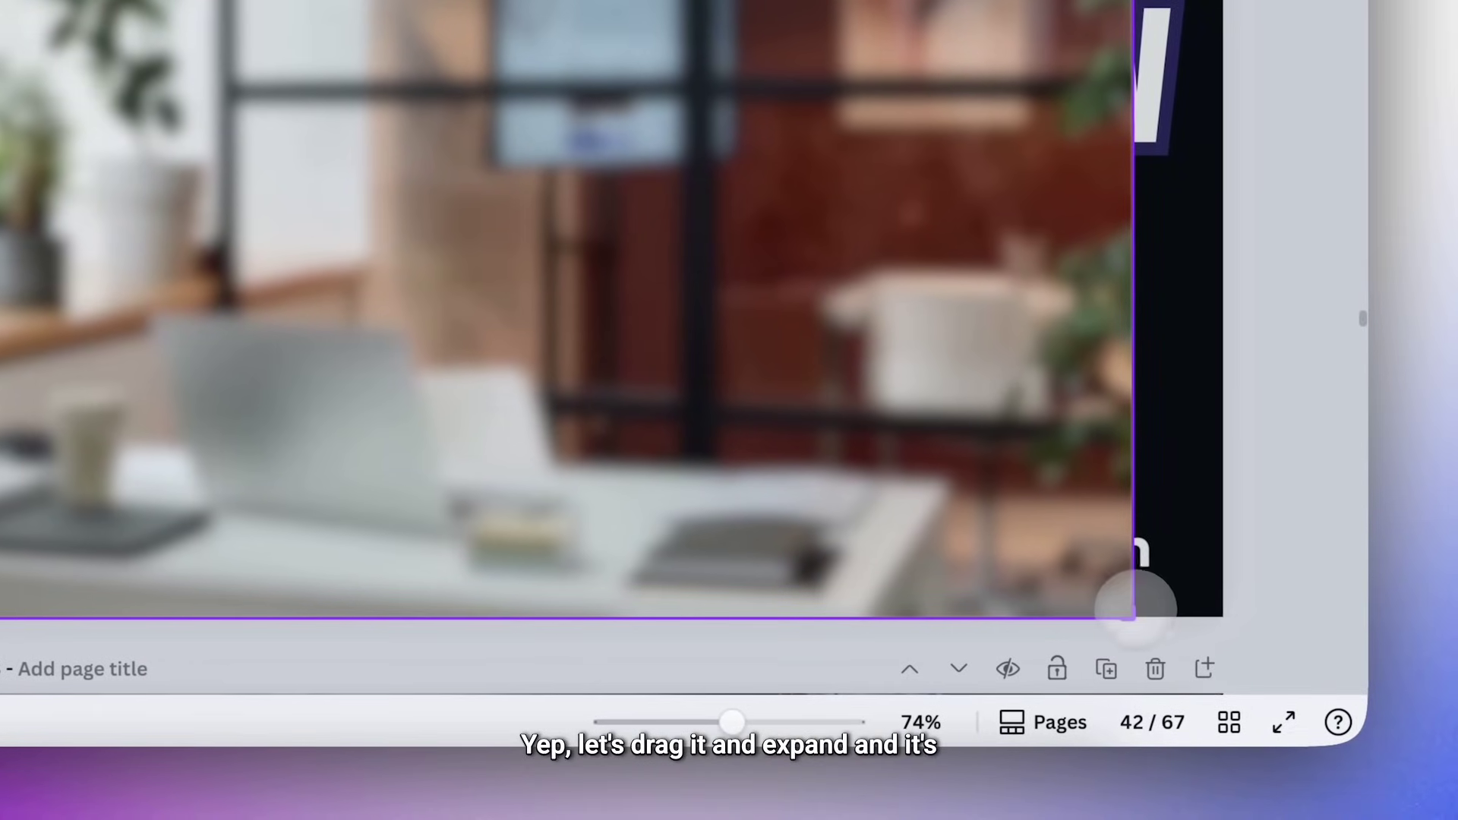
drag(1134, 608, 1228, 611)
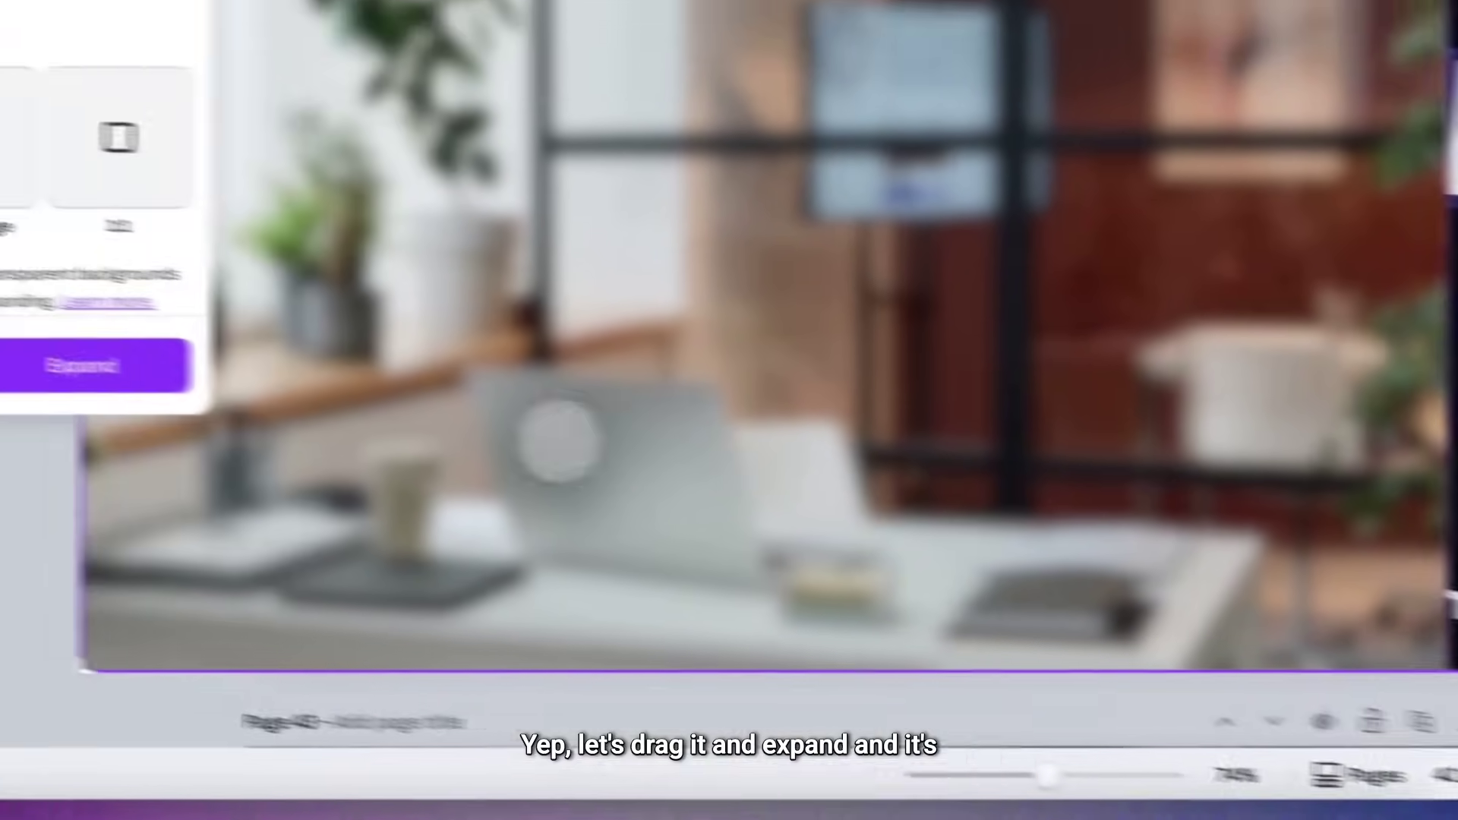
click(82, 364)
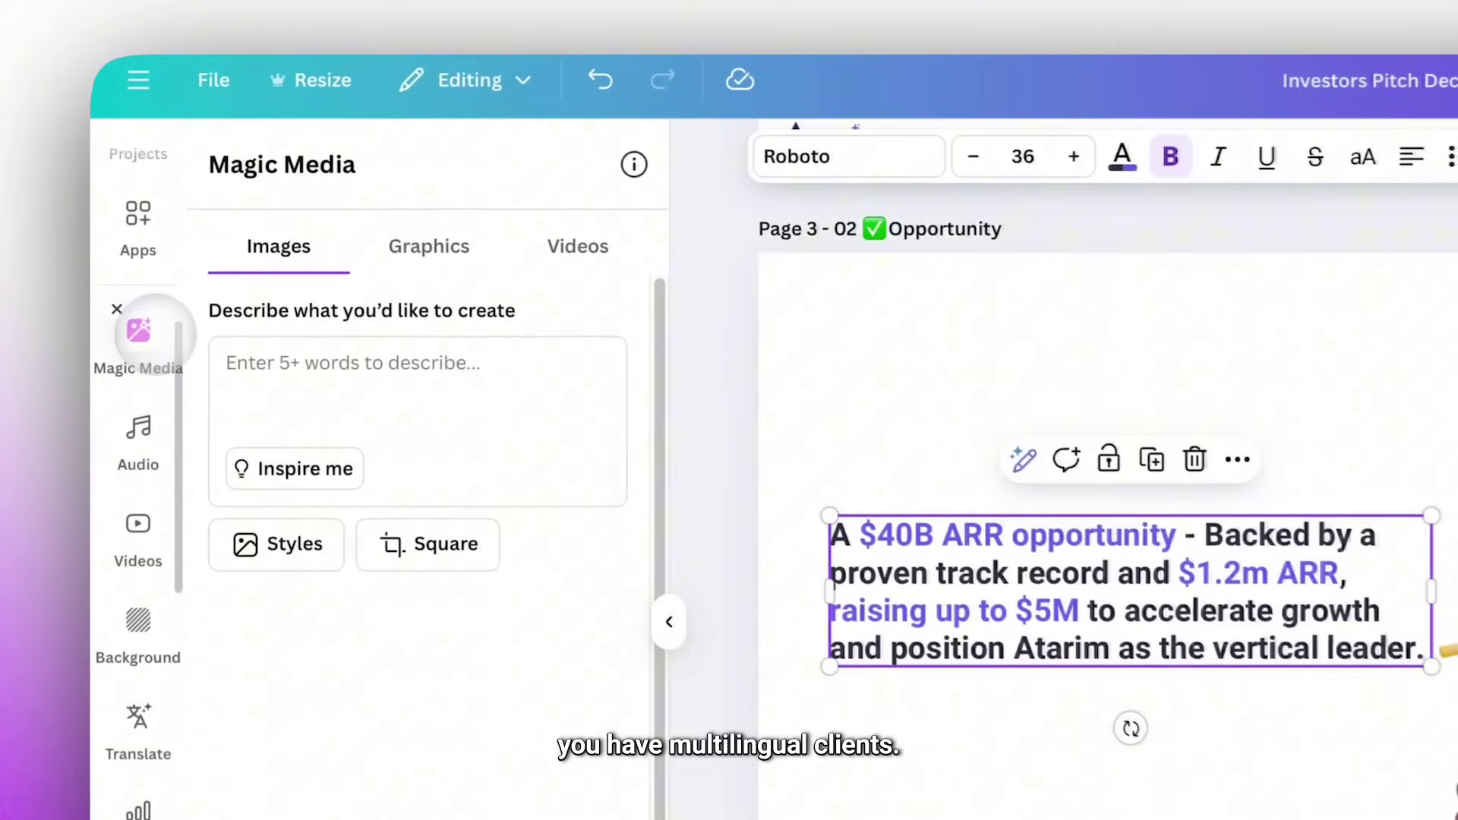
Step: Translate page 3's selected opportunity text into Spanish with a Friendly tone using the Translate app
click(118, 175)
text(translate)
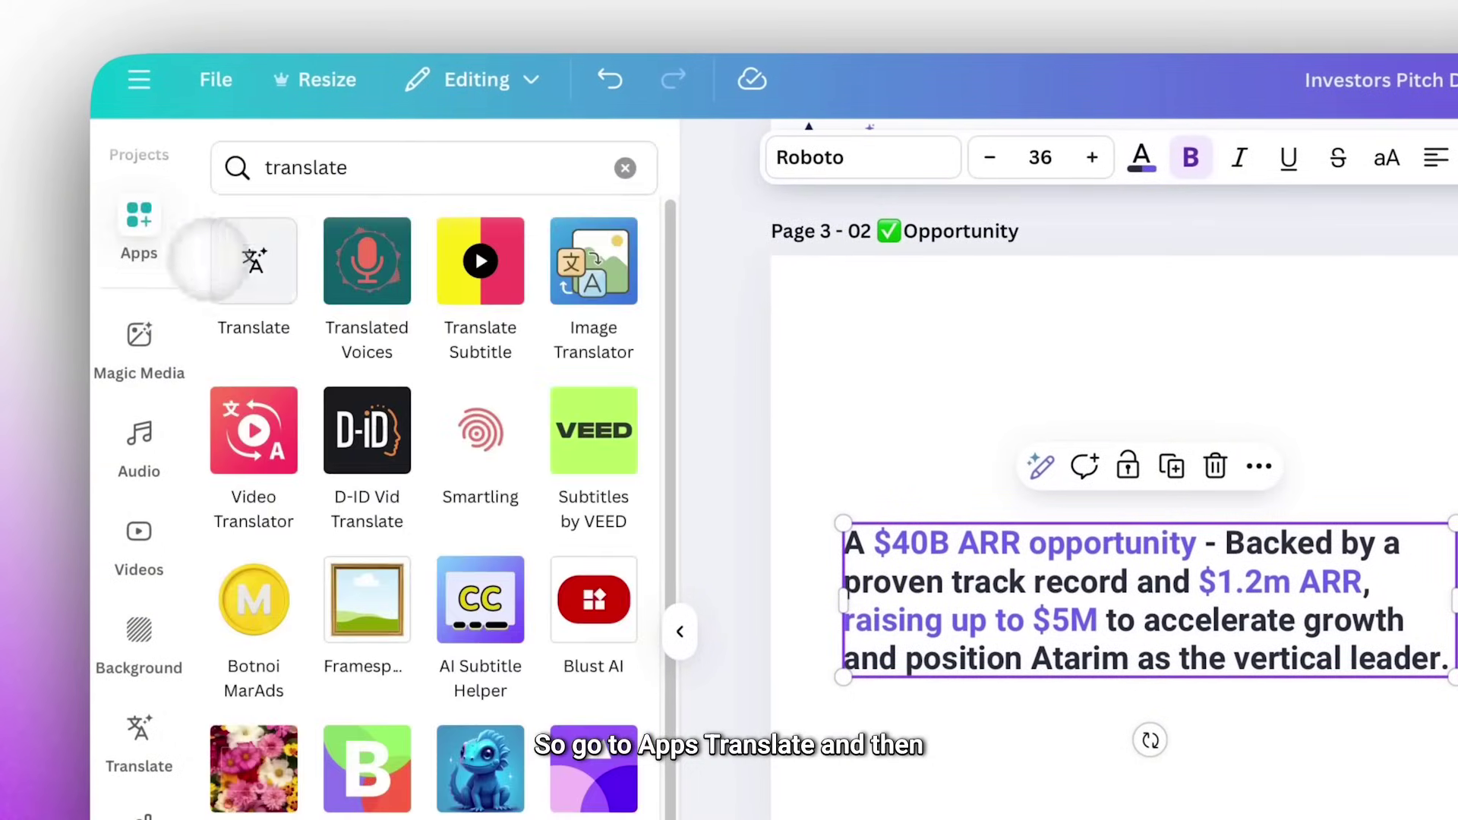
click(228, 260)
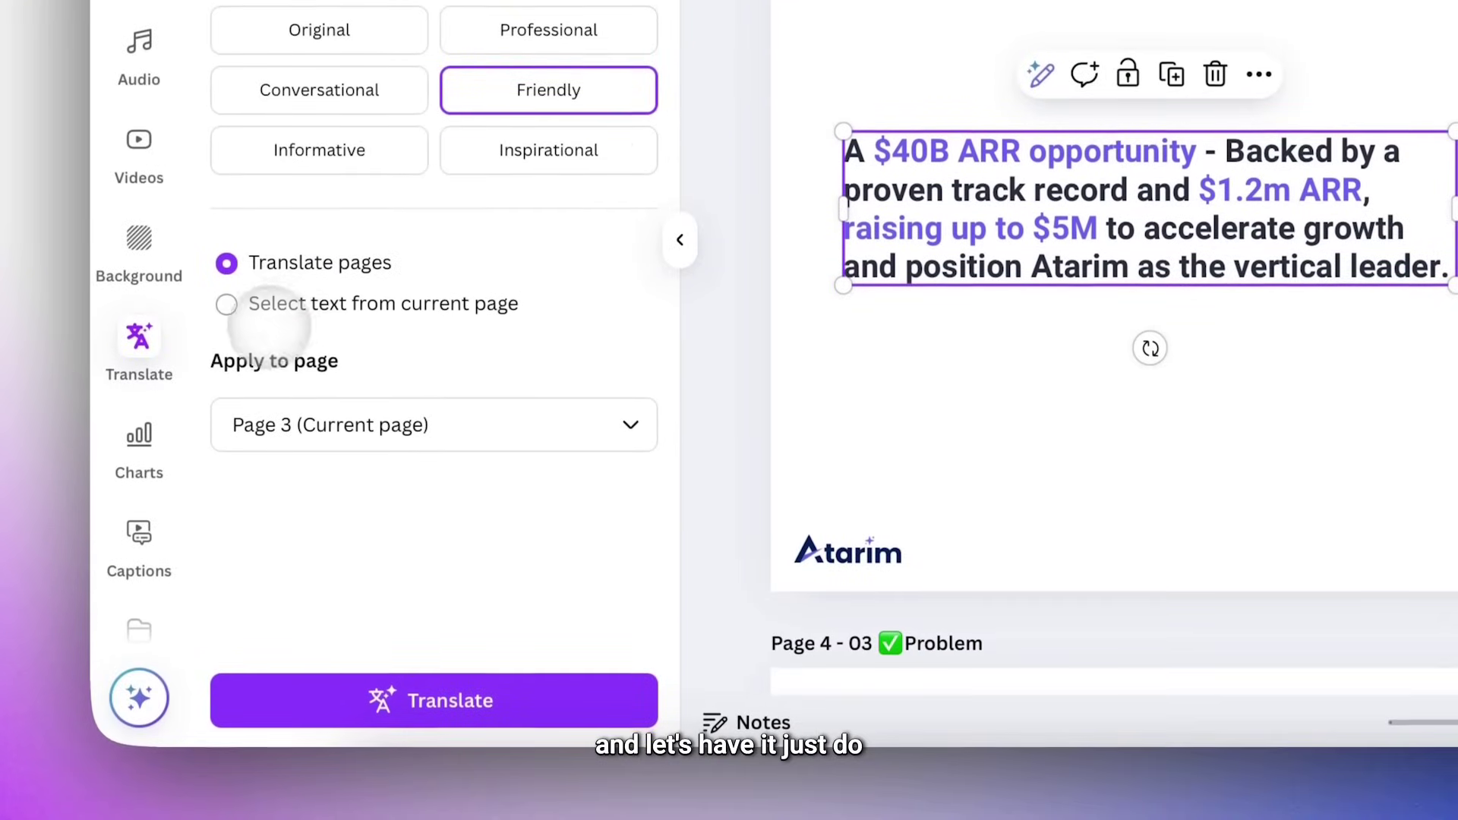
click(228, 305)
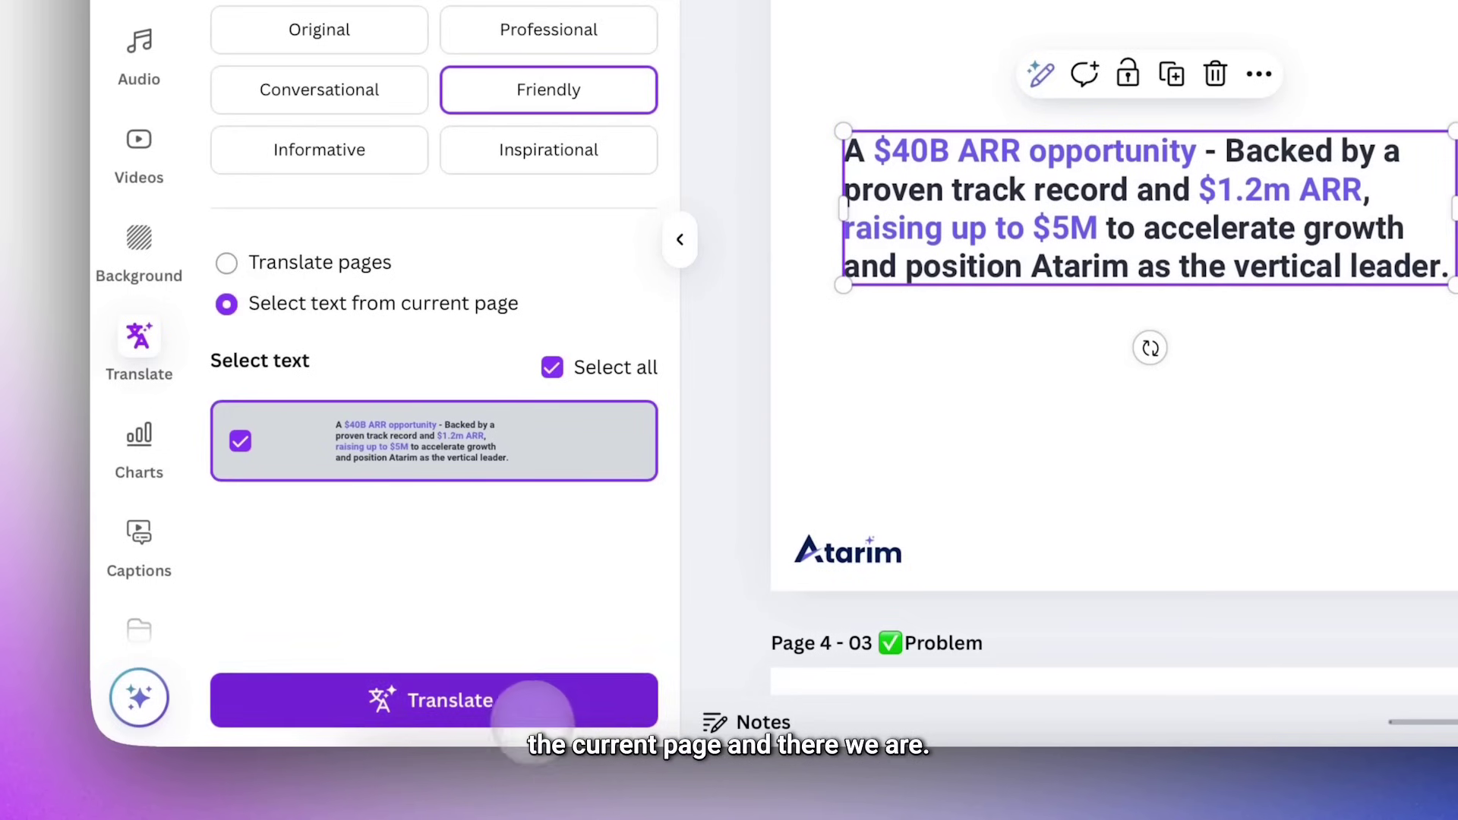
click(534, 706)
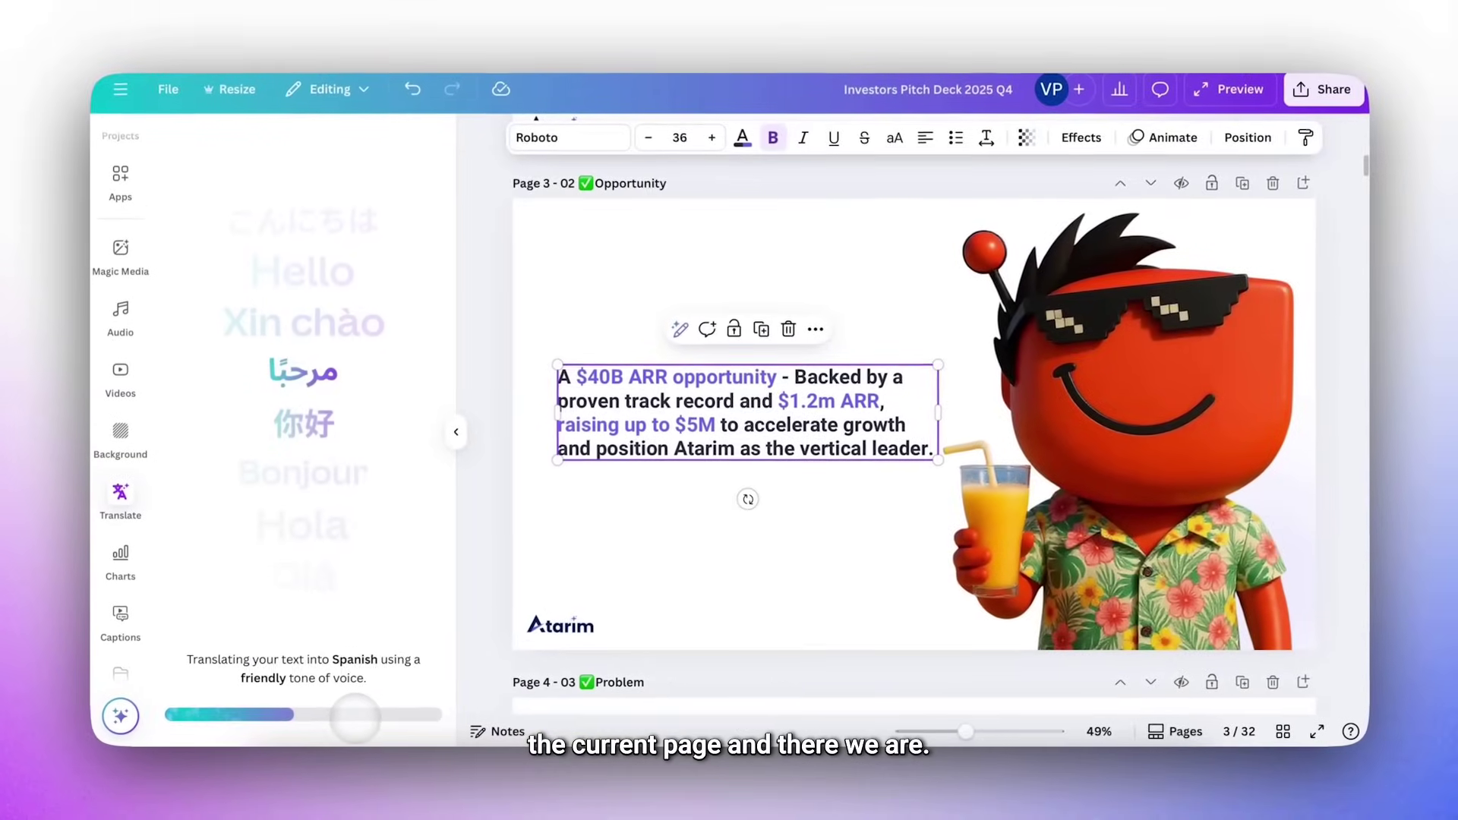